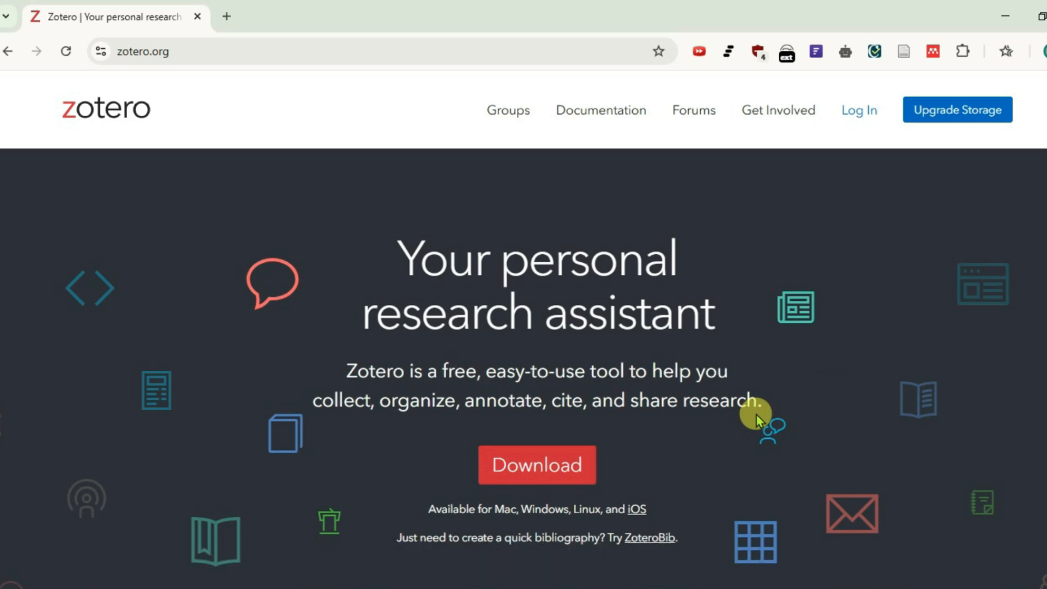
Run the downloaded Zotero-7.0.11_x64_setup.exe installer with its default options and launch Zotero on completion.
key(ctrl+j)
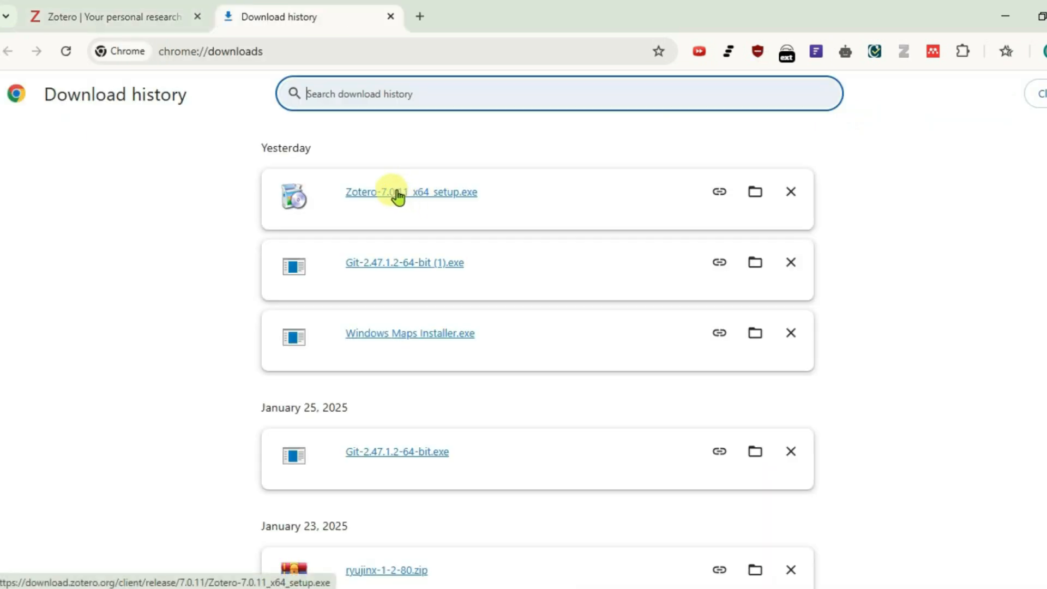
click(399, 194)
key(Return)
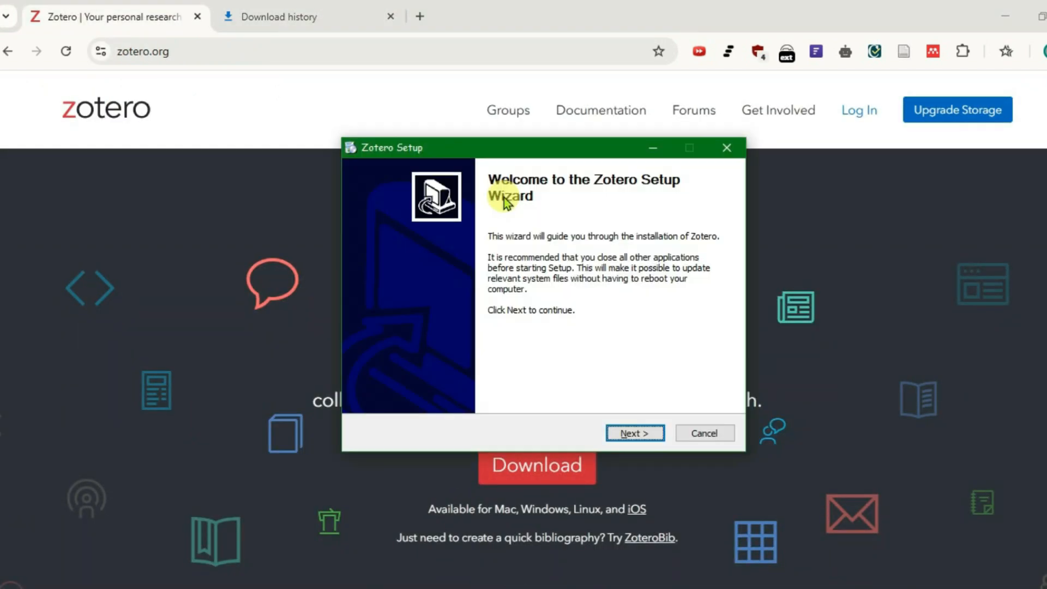
key(Return)
key(Return)
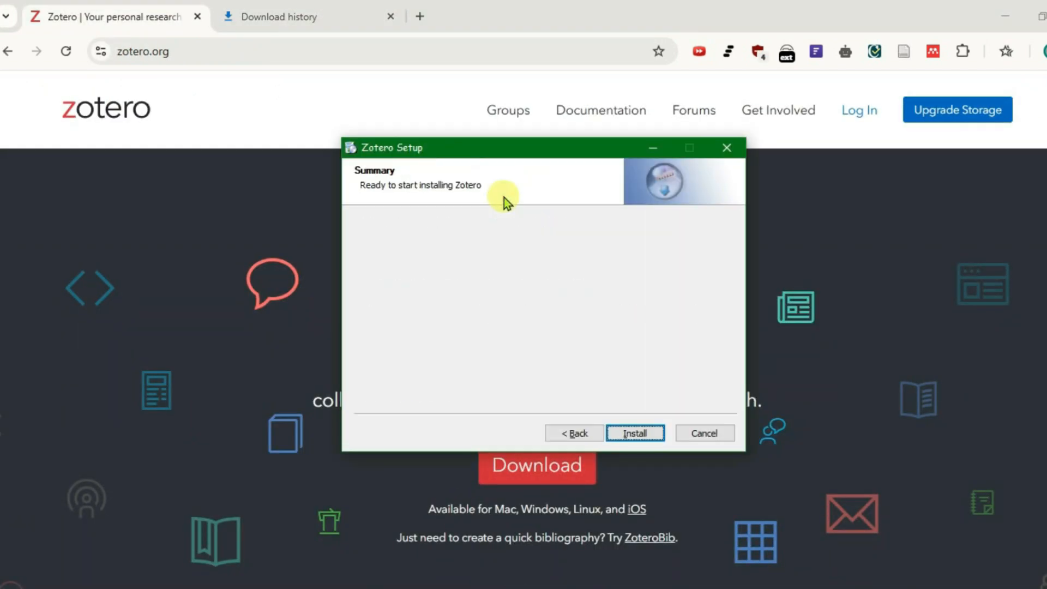
key(Return)
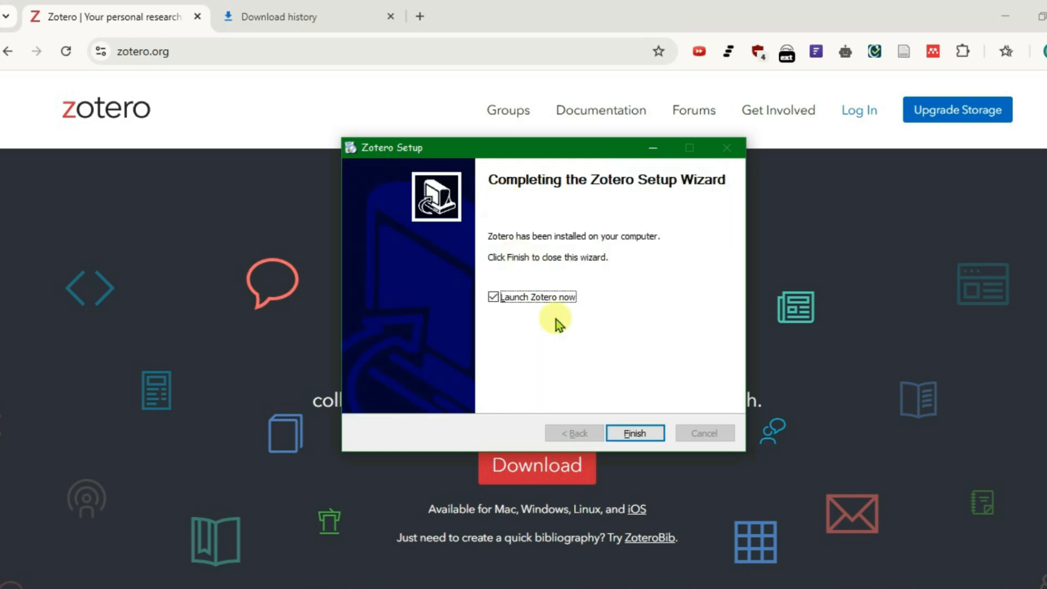
click(623, 434)
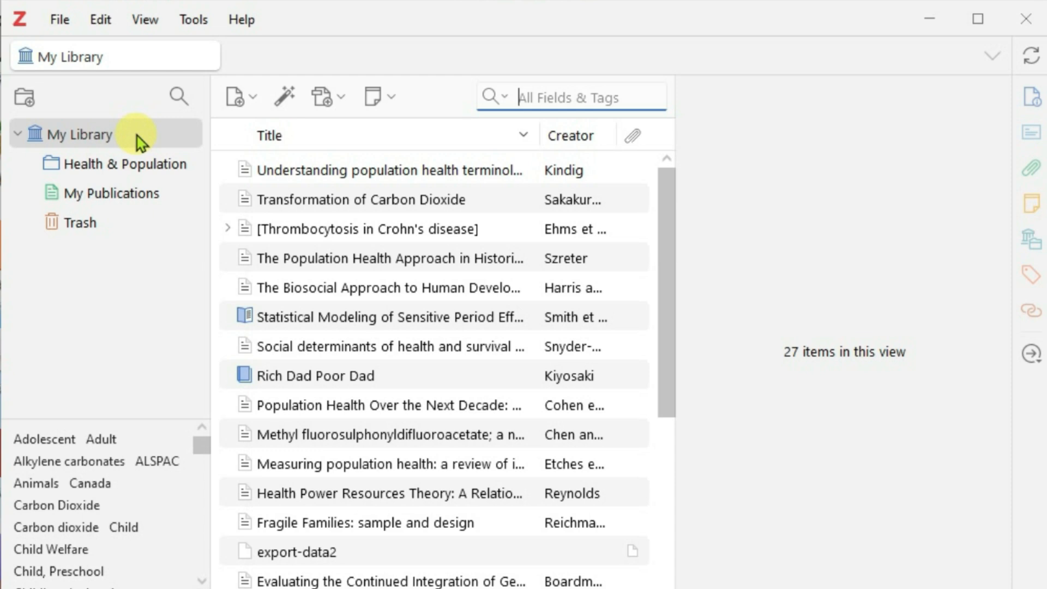
Open the dialog for creating a new collection in My Library and dismiss it without creating one.
click(31, 103)
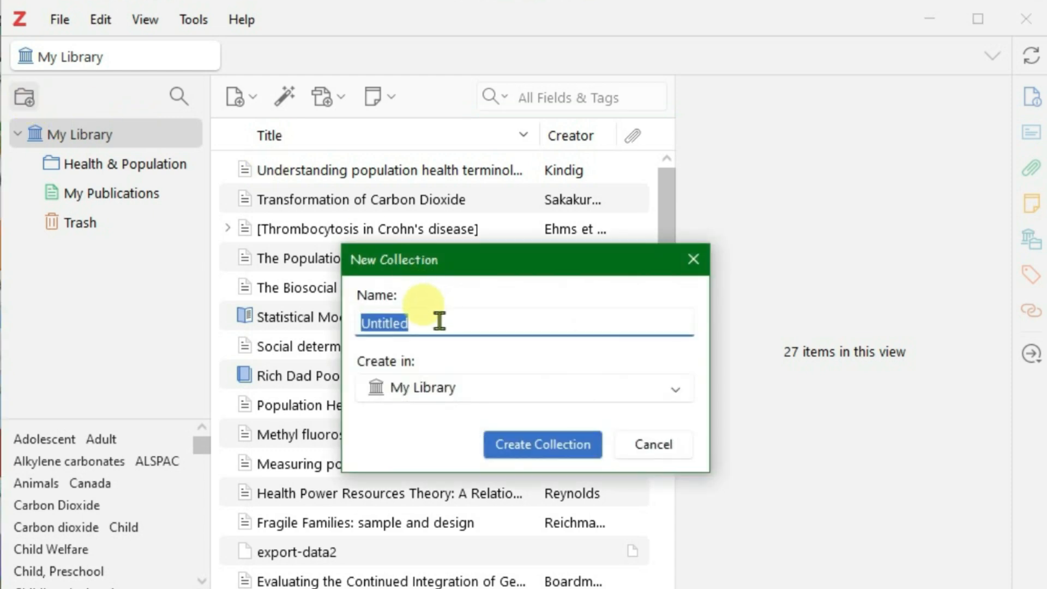
click(652, 445)
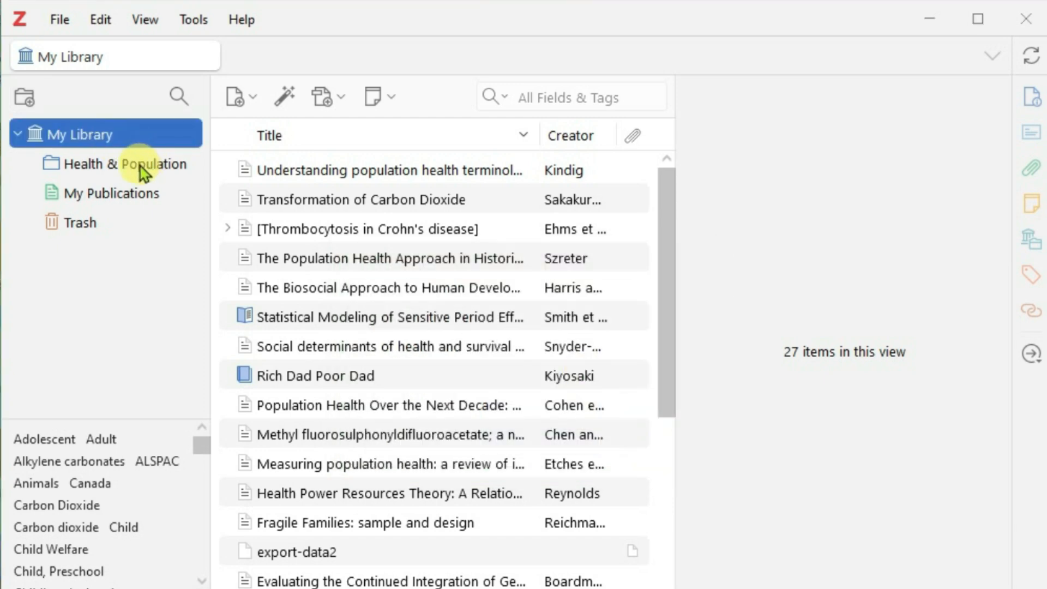
Add a Book item titled "Rich Dad Poor Dad" to the Health & Population collection.
click(140, 166)
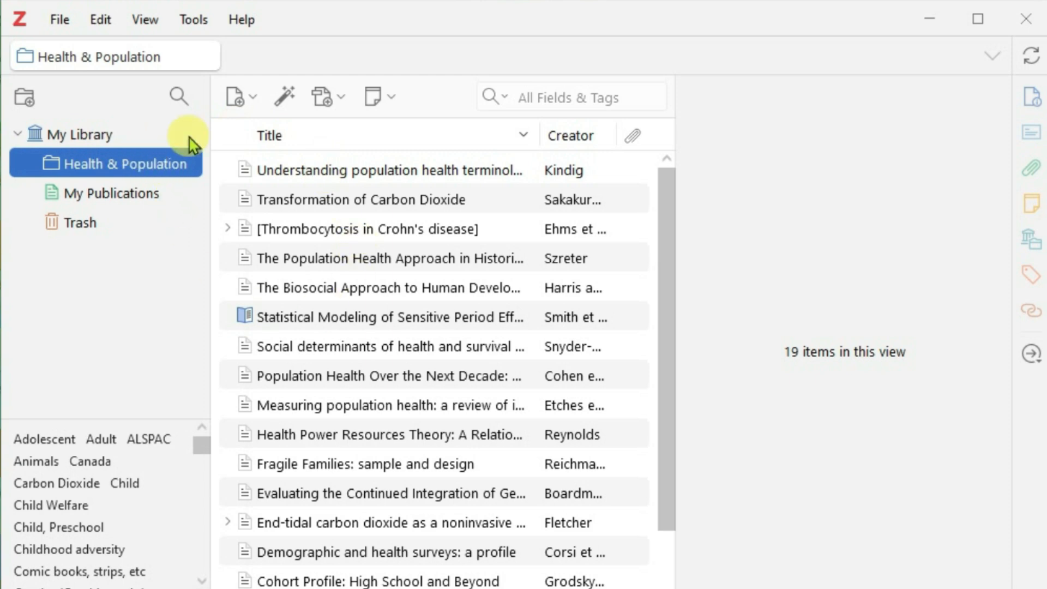
click(241, 99)
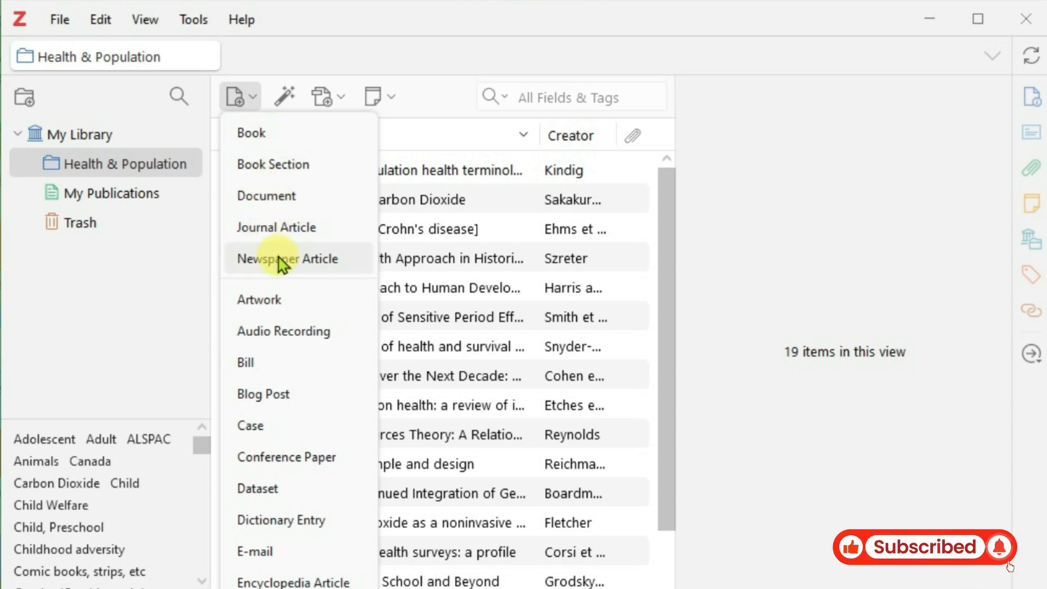
click(262, 133)
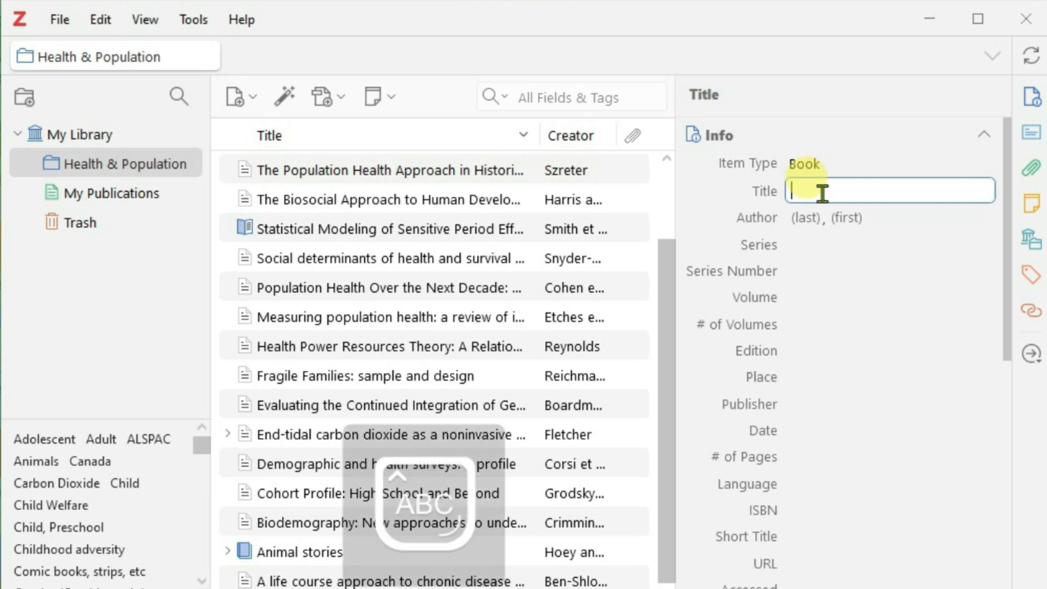
text(Rich Dad Poor Dad)
key(Tab)
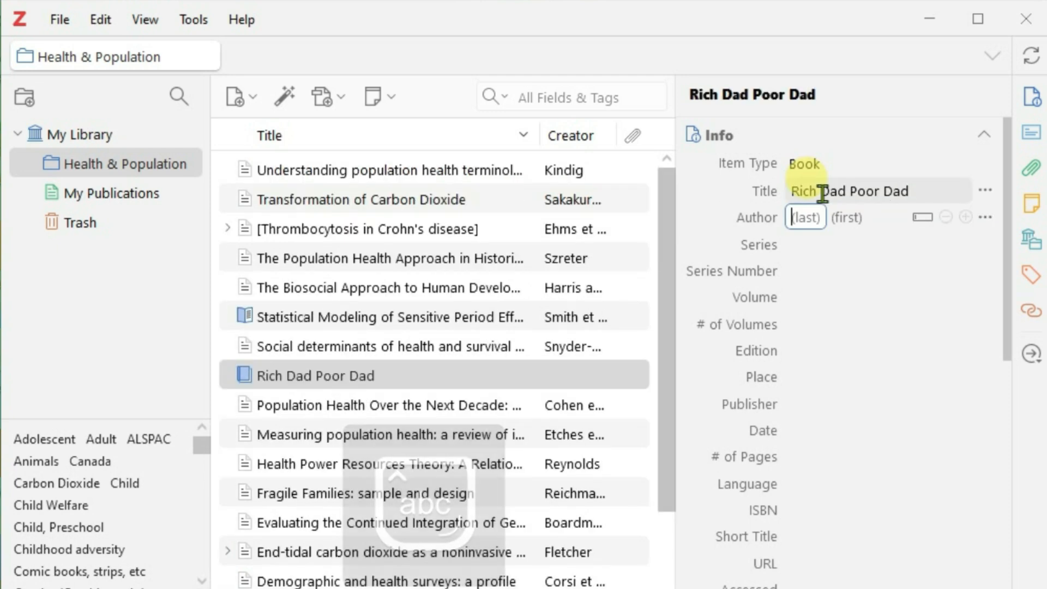
Set the book's author to last name Kiyosaki, first name Robert, and select the book in the item list.
text(Kiyosaki)
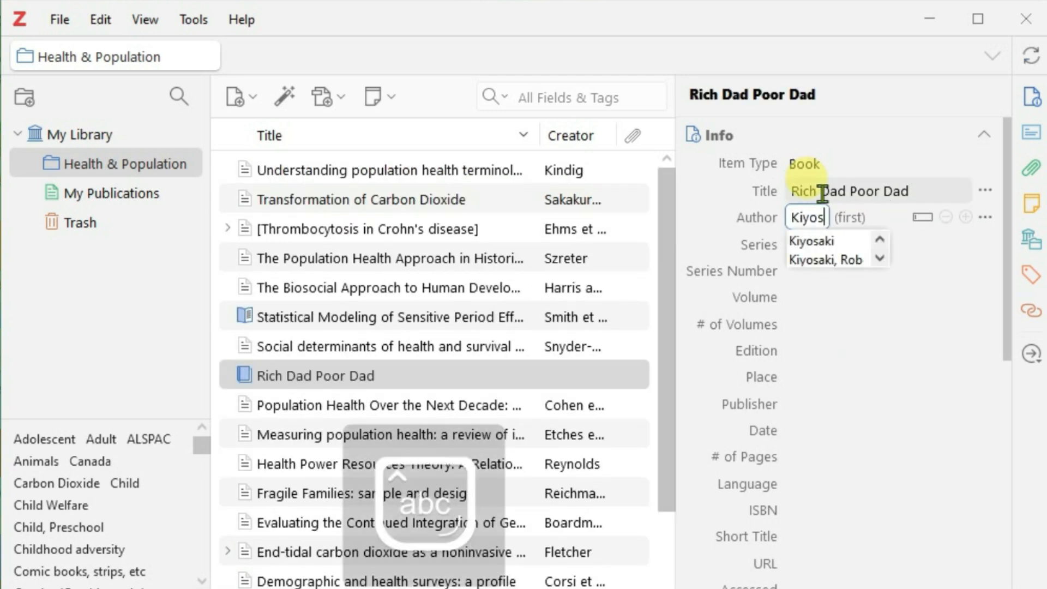
click(870, 217)
text(Rob)
click(867, 279)
click(397, 380)
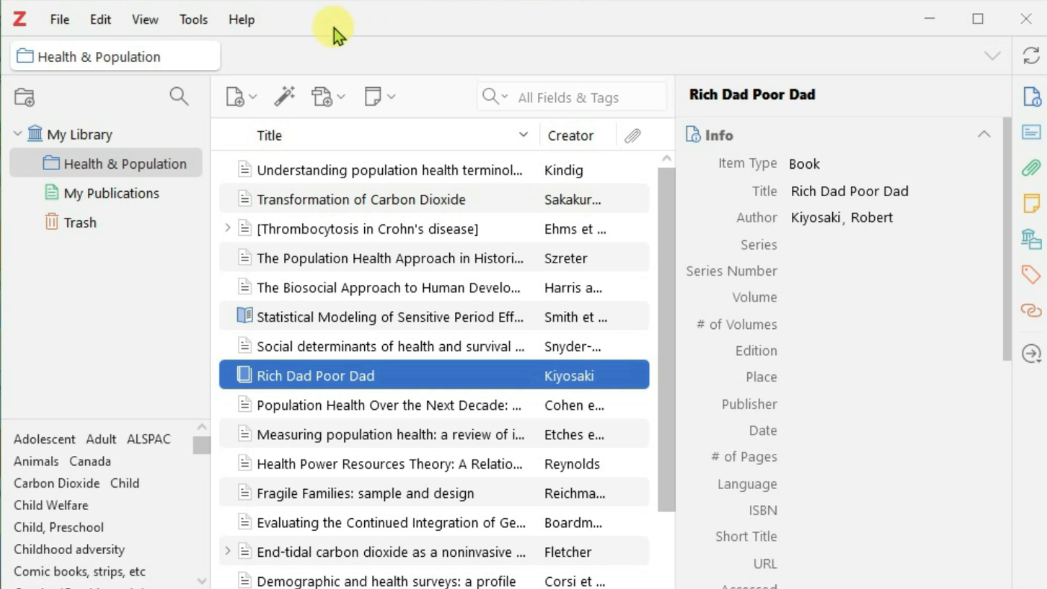
Switch to Chrome and copy the DOI 10.4236/als.2025.131005 from the Intertextuality article's page on scirp.org.
click(285, 98)
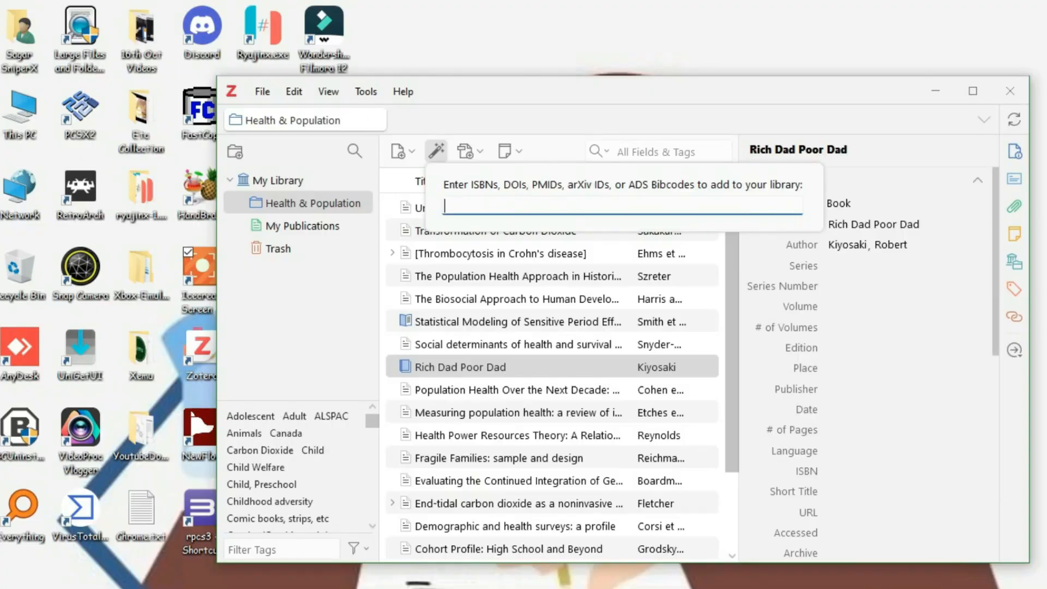
click(449, 587)
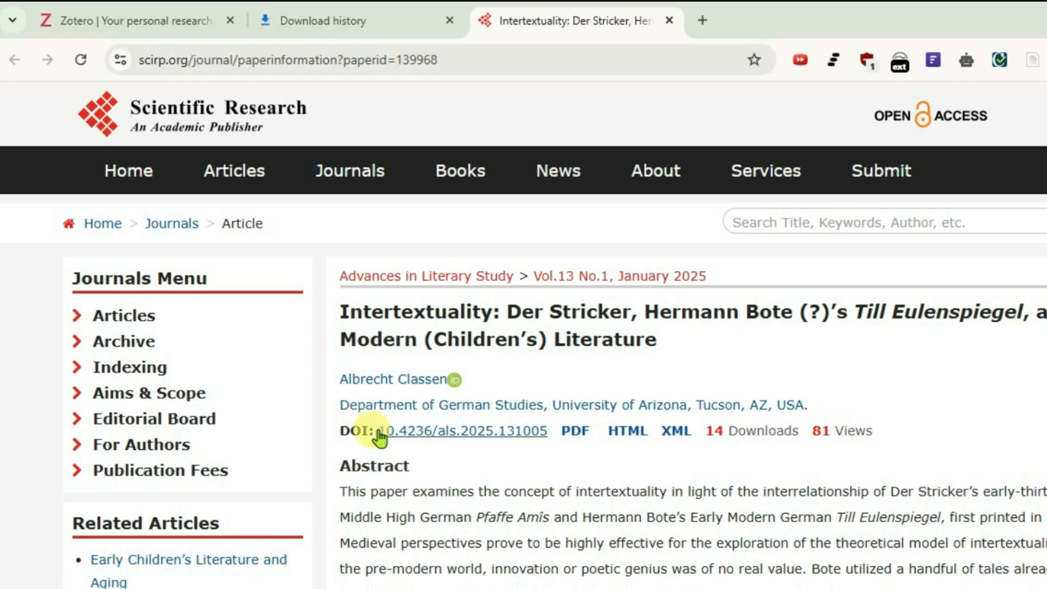
drag(374, 431, 556, 430)
key(ctrl+c)
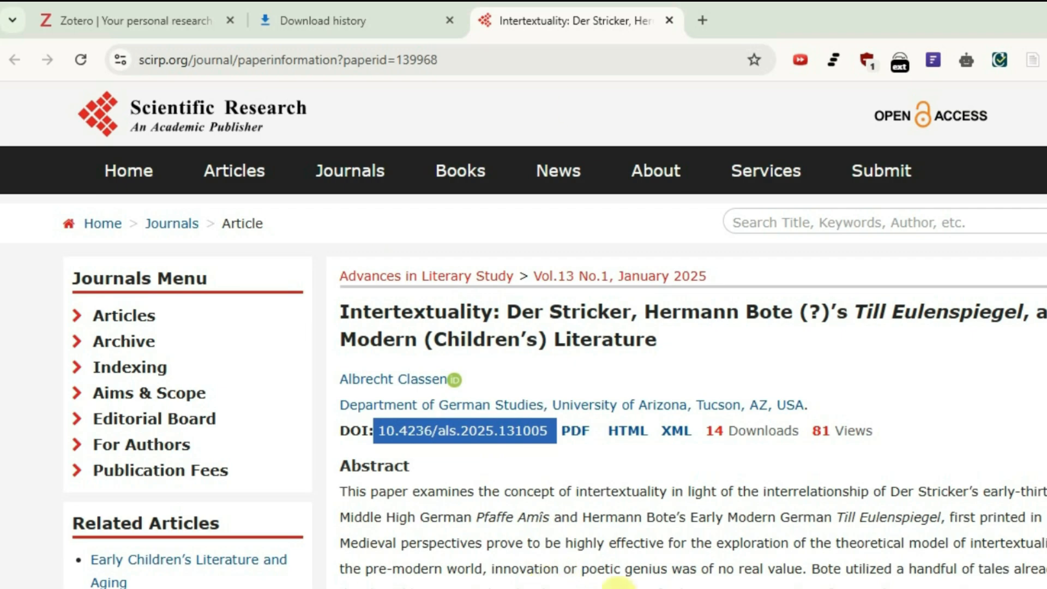
Switch to Zotero, add the article by its identifier 10.4236/als.2025.131005, and select its entry.
click(610, 587)
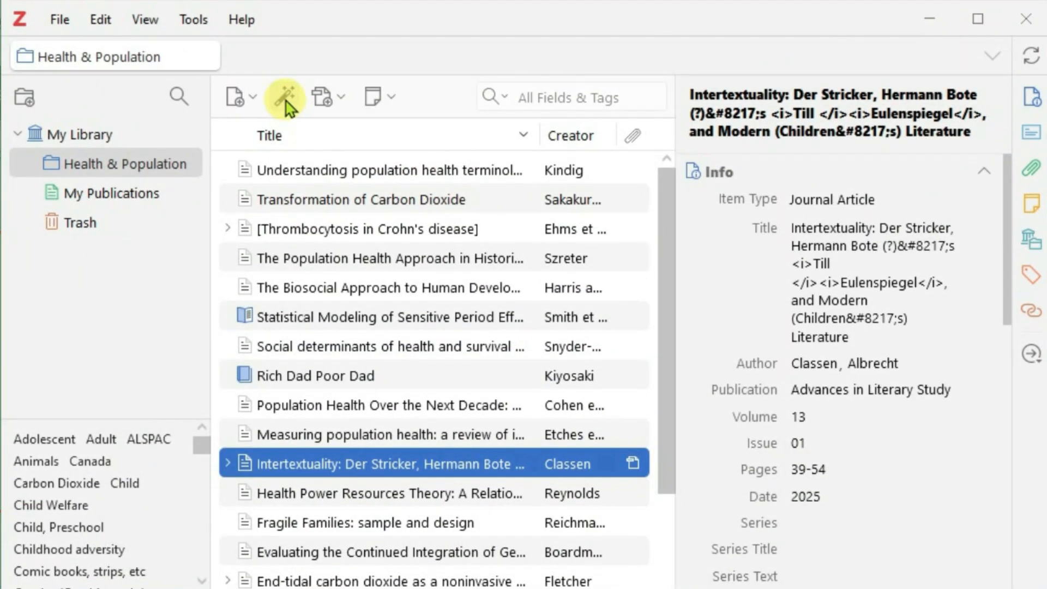
click(284, 101)
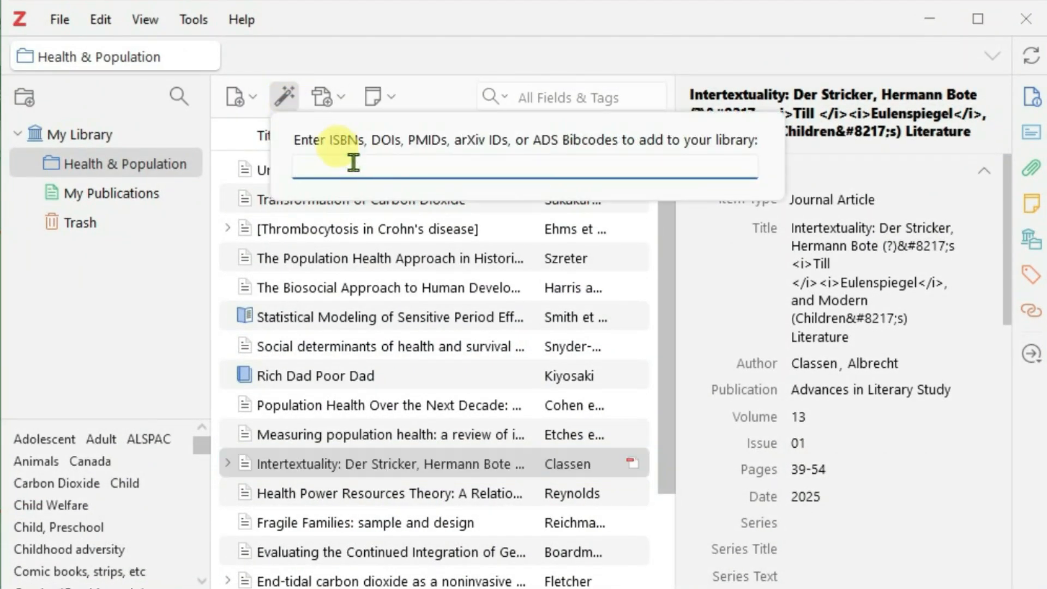
key(ctrl+v)
key(Return)
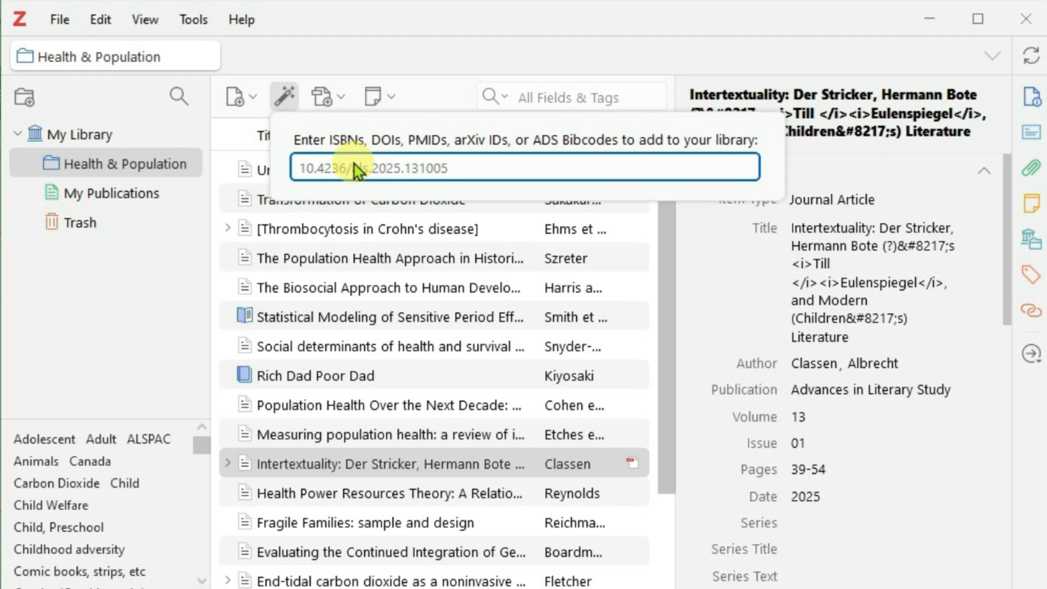
click(397, 472)
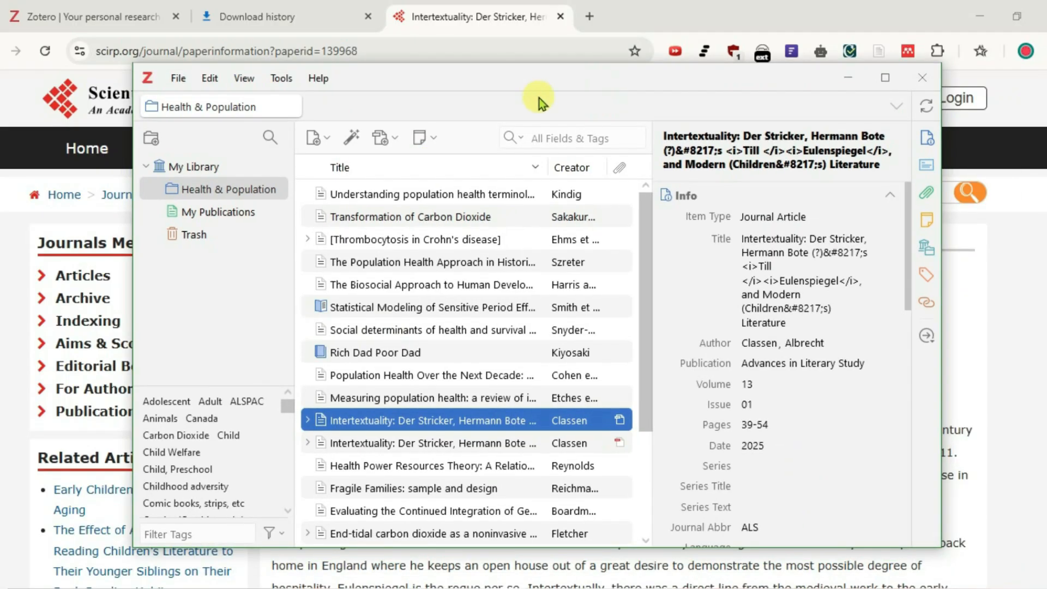
In Chrome, close the download history, search for "zotero connector extension" and open Zotero Connector's Chrome Web Store page.
click(372, 22)
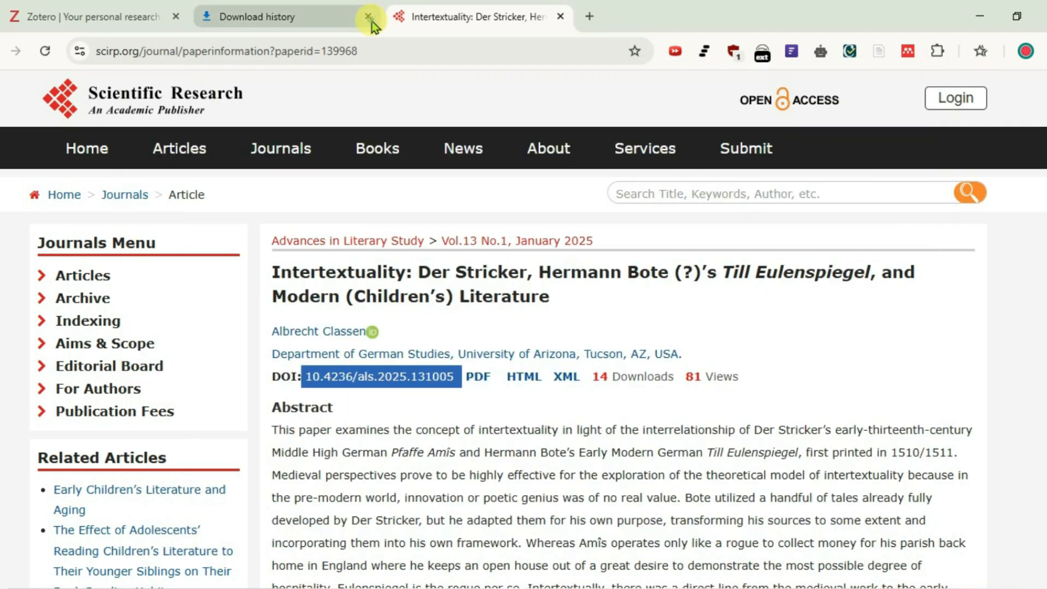
click(369, 18)
click(400, 17)
text(zotero con)
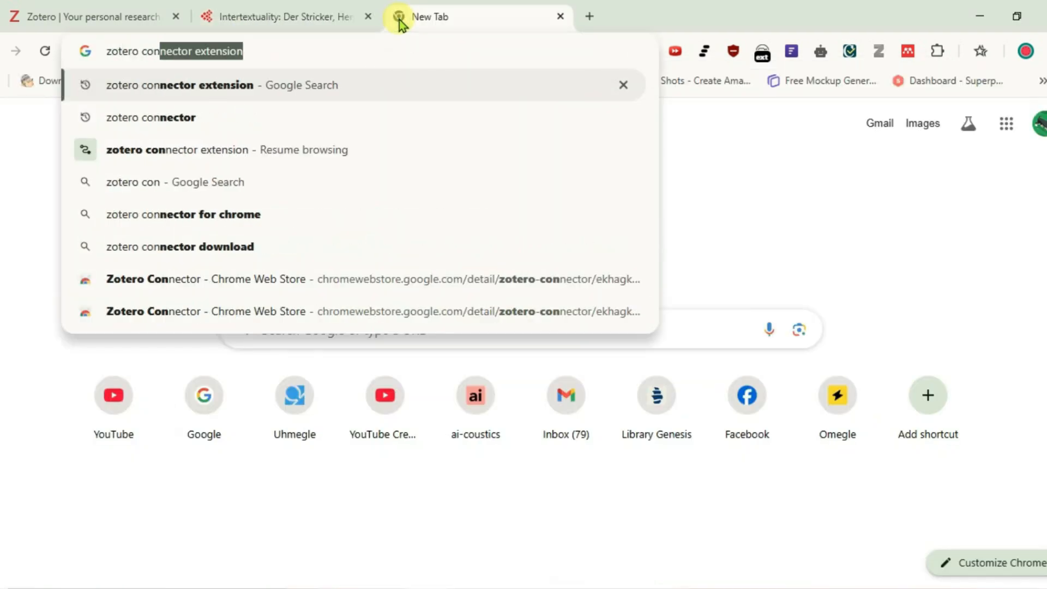
key(Return)
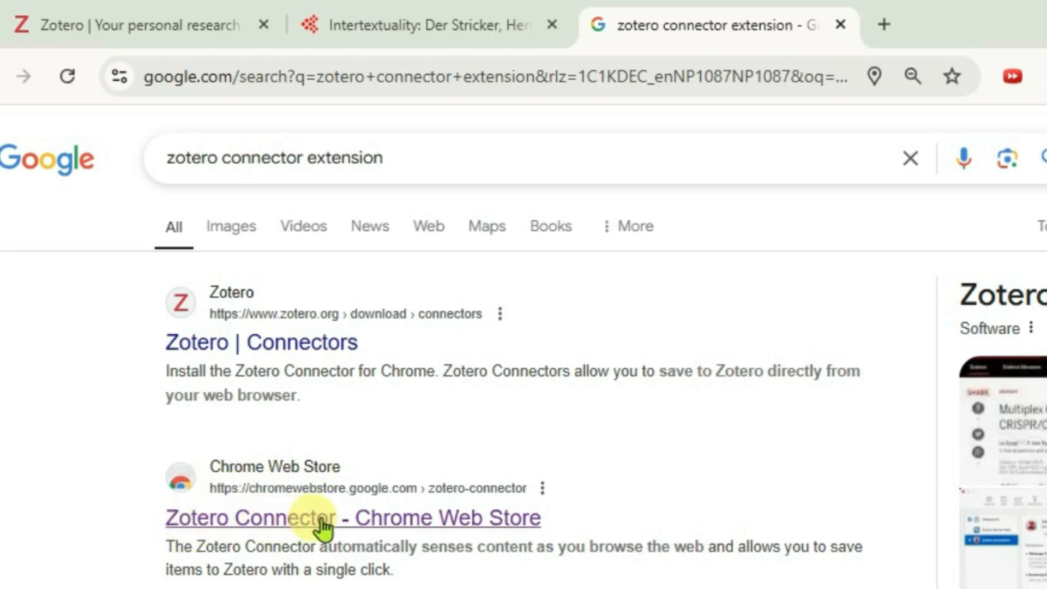
click(376, 523)
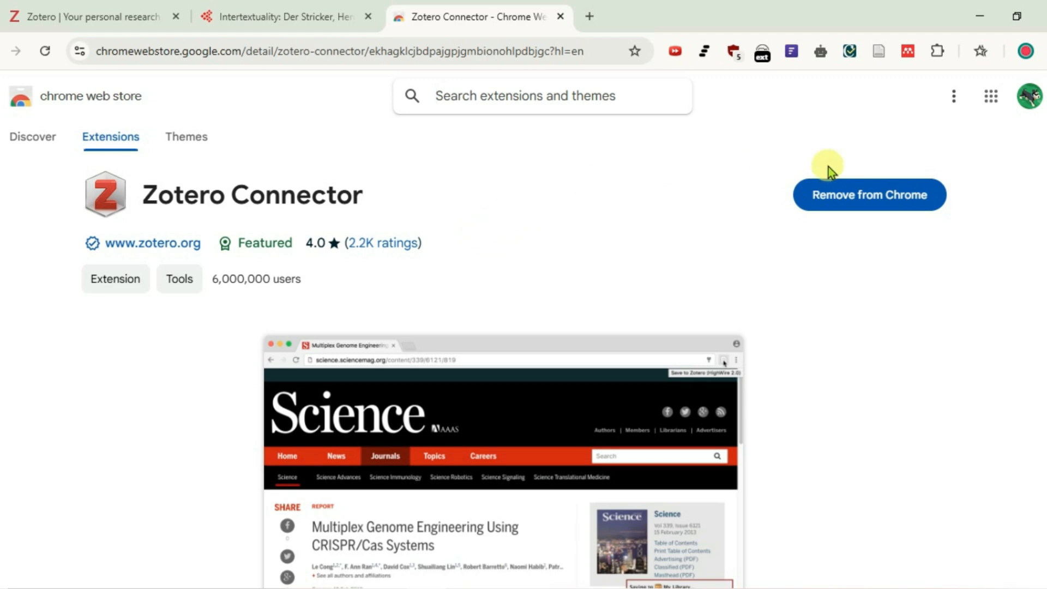
click(555, 219)
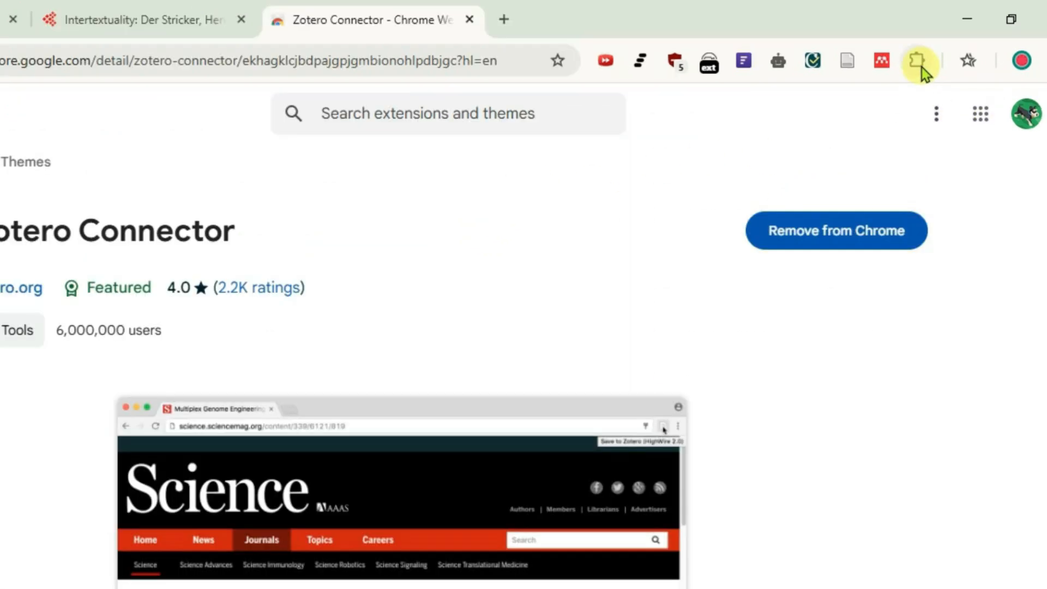
Check whether Zotero Connector is pinned in Chrome's list of installed extensions.
click(937, 51)
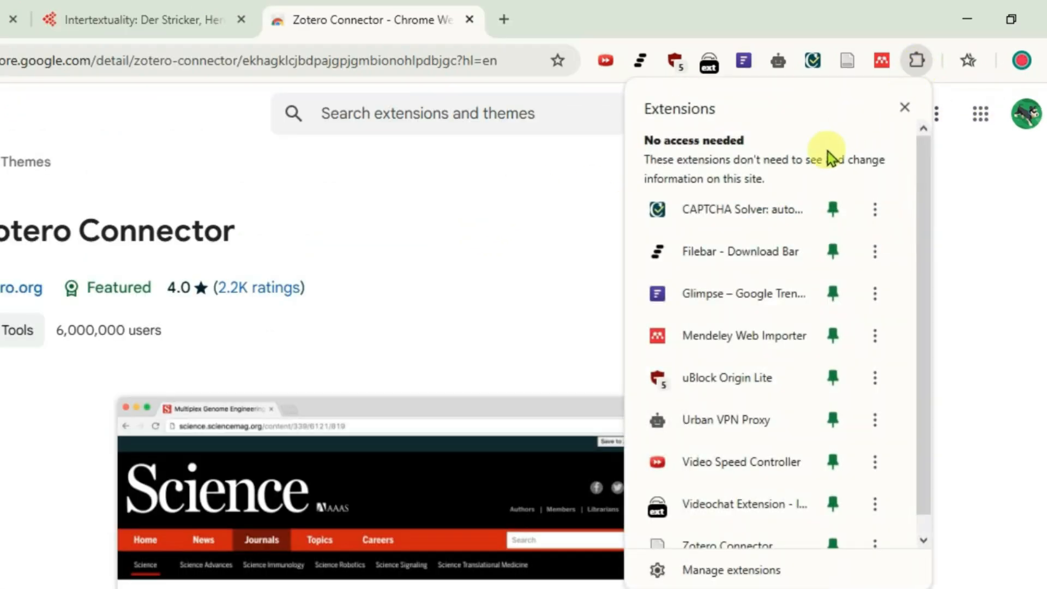
scroll(922, 475, down, 1)
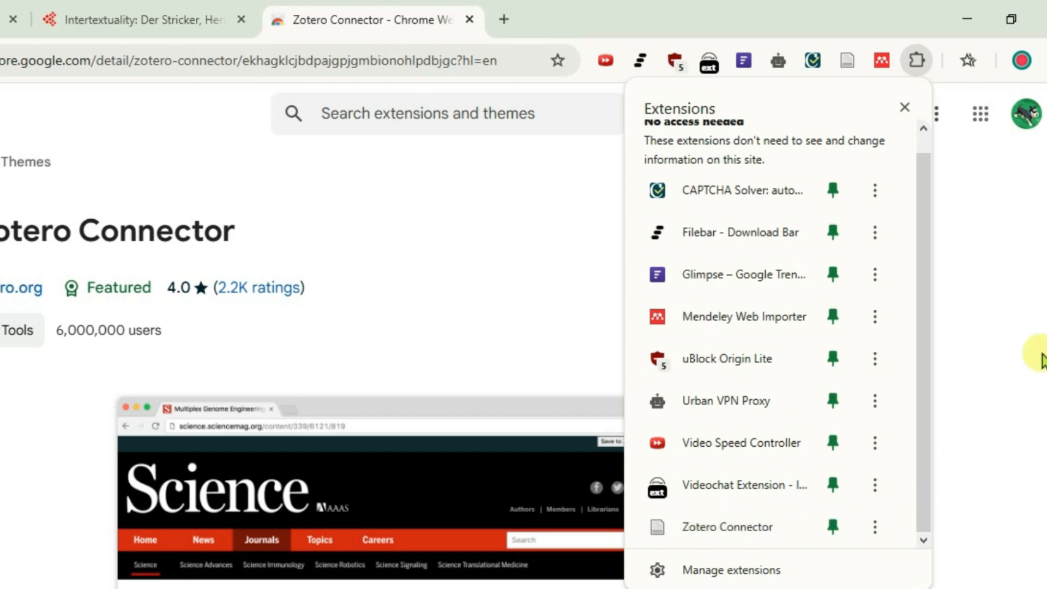
click(904, 107)
Save the Intertextuality article with its full-text PDF to My Library using Zotero Connector.
click(135, 13)
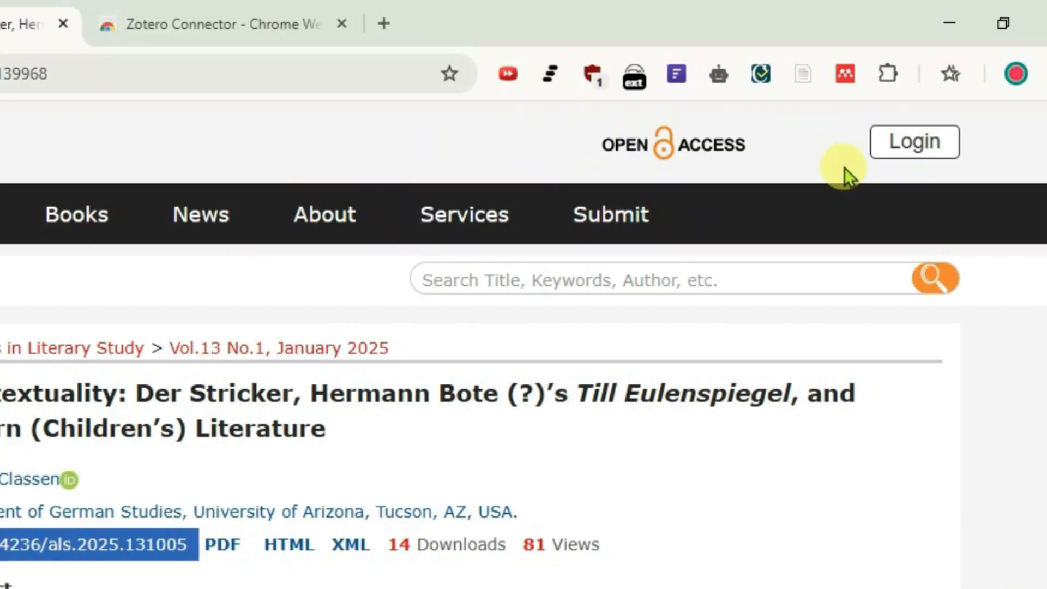
click(804, 77)
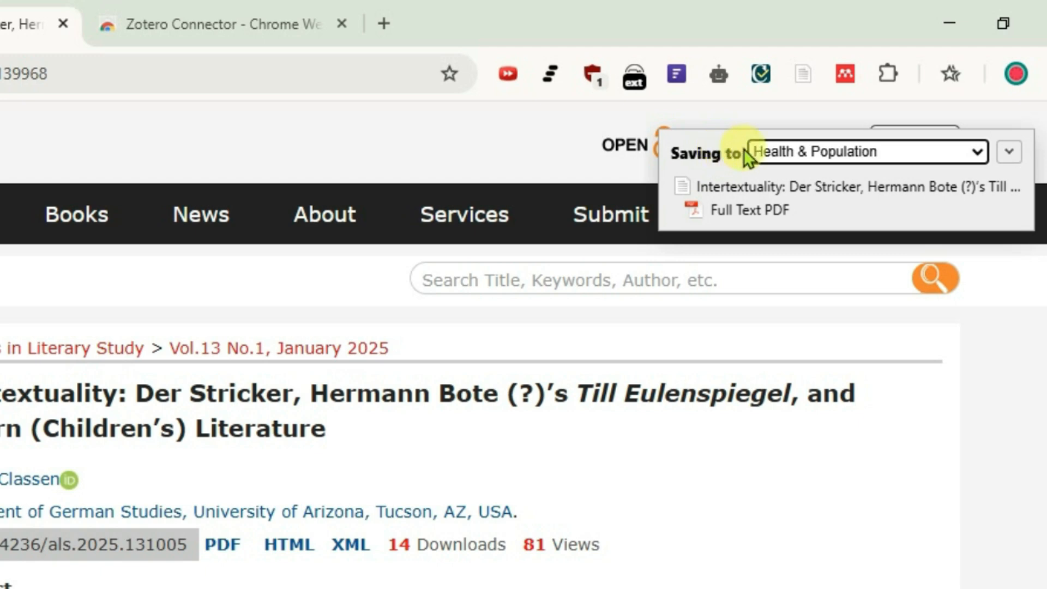
click(979, 152)
click(802, 209)
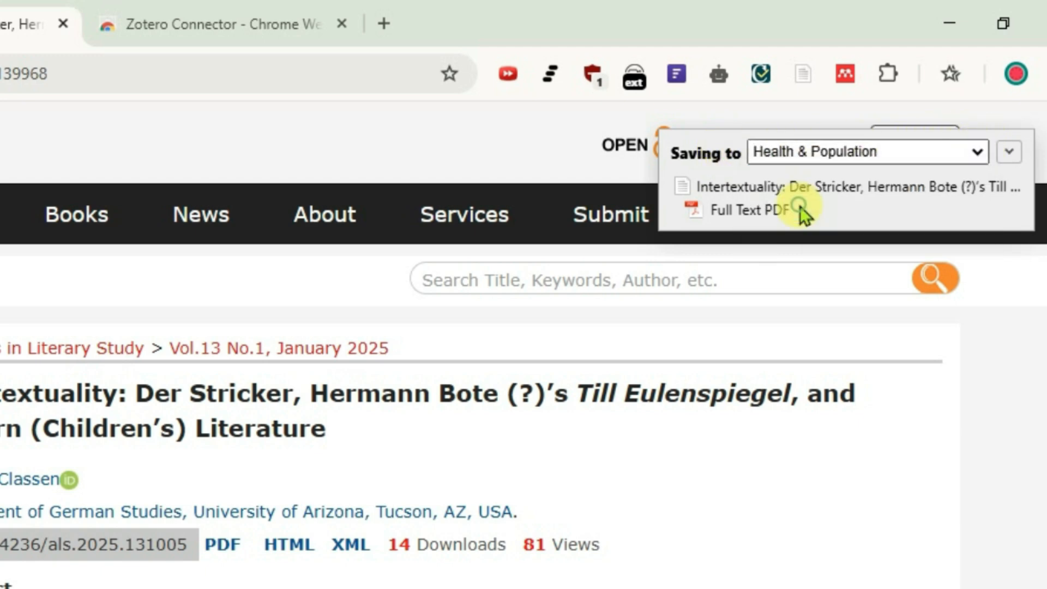
click(1009, 152)
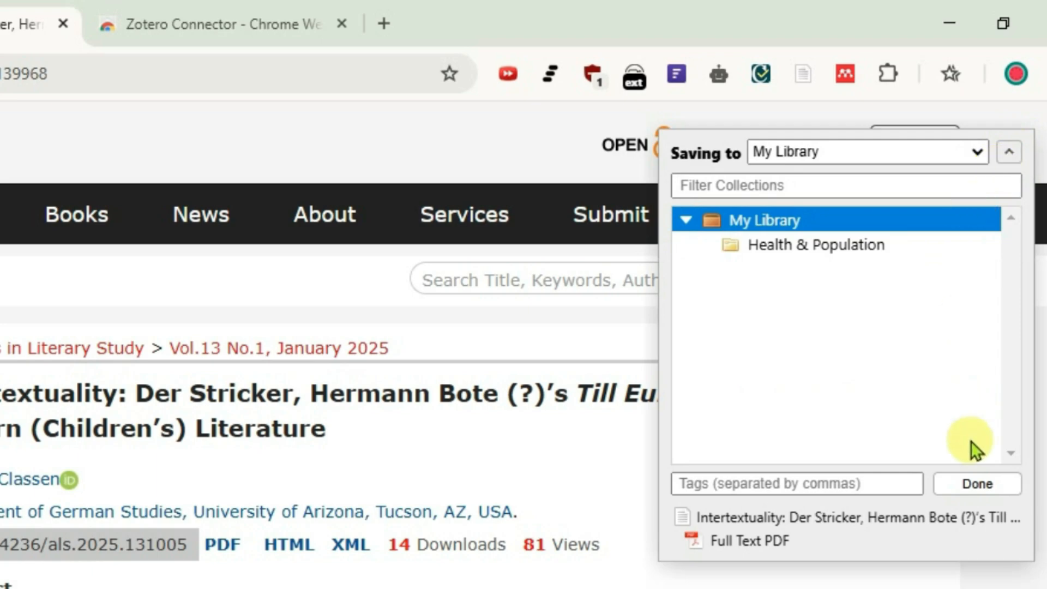
click(978, 484)
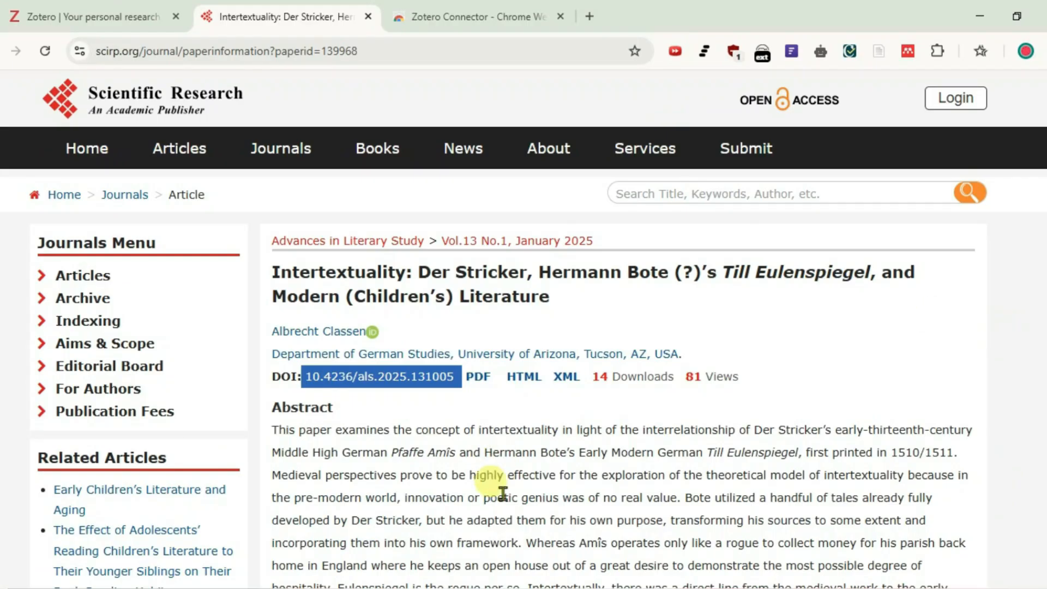
Switch to Zotero and examine the Microsoft Word add-in options in the Cite settings.
click(506, 588)
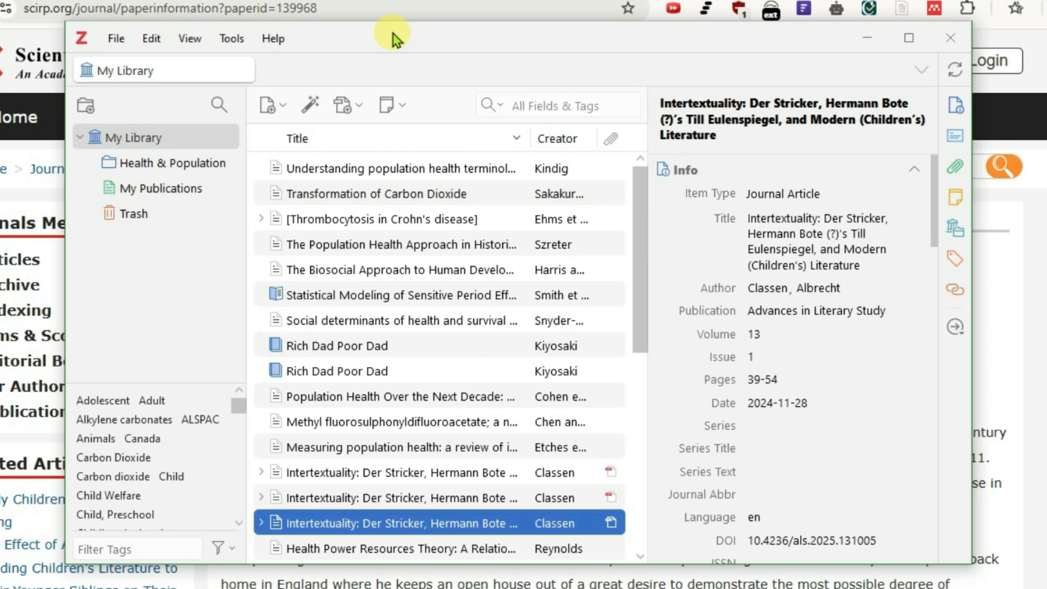
click(153, 38)
click(208, 402)
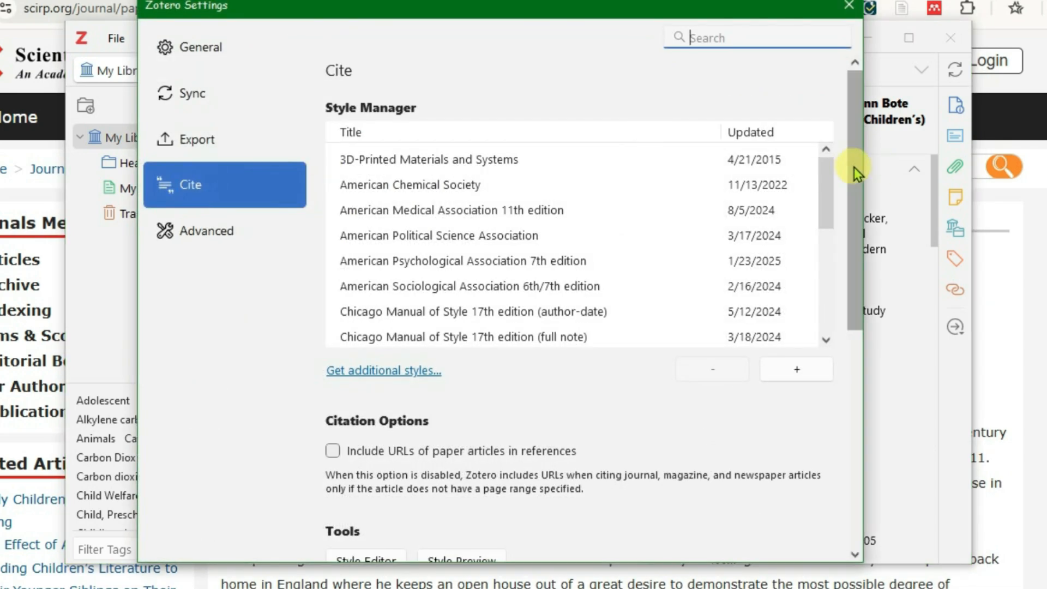
drag(854, 167, 856, 385)
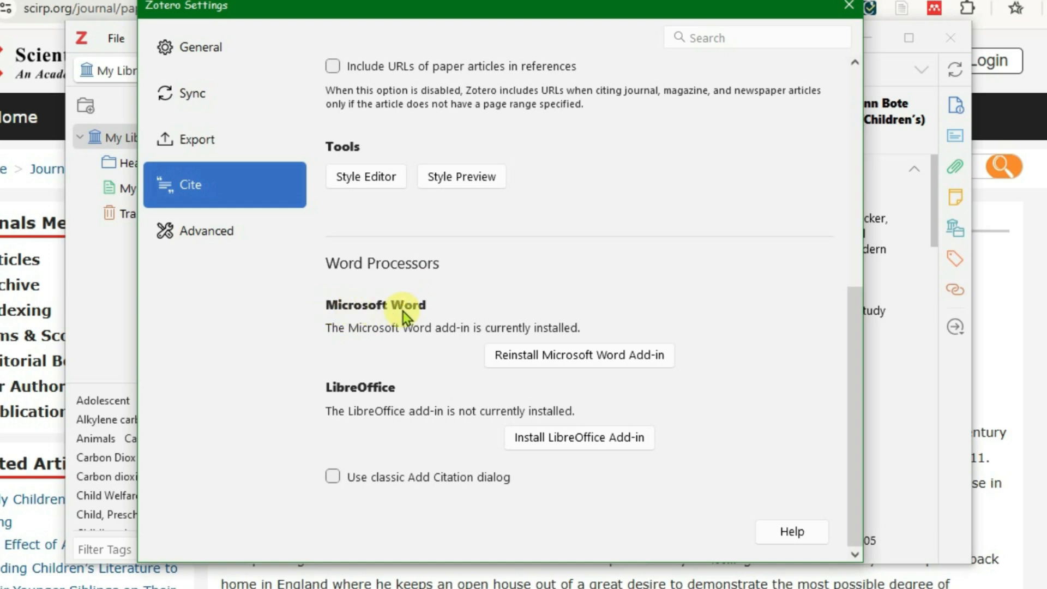
click(556, 362)
click(618, 312)
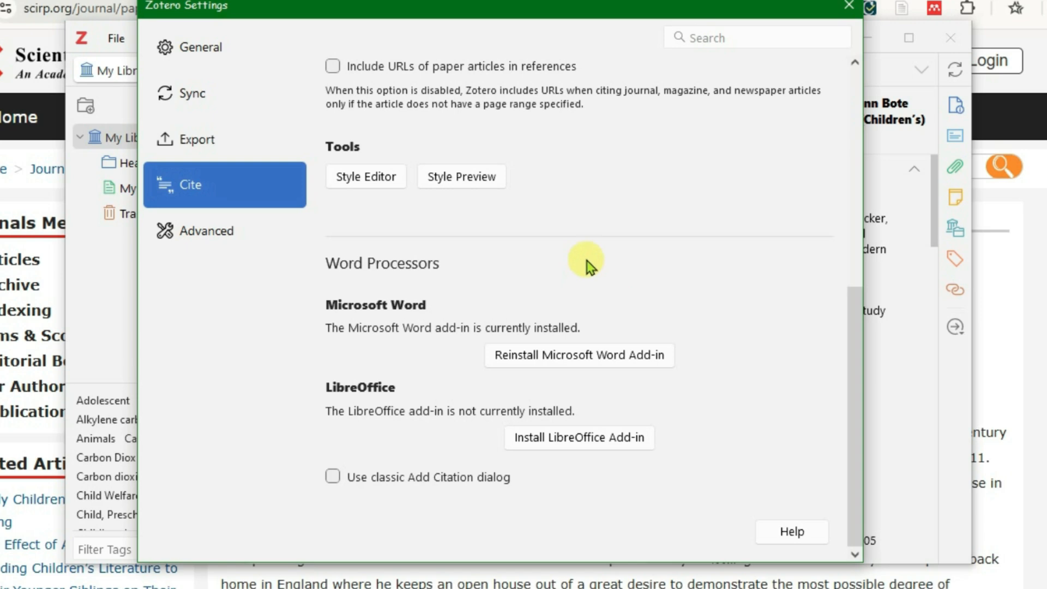
Launch Word, create a blank document and display the Zotero citation tools.
click(126, 588)
text(ow)
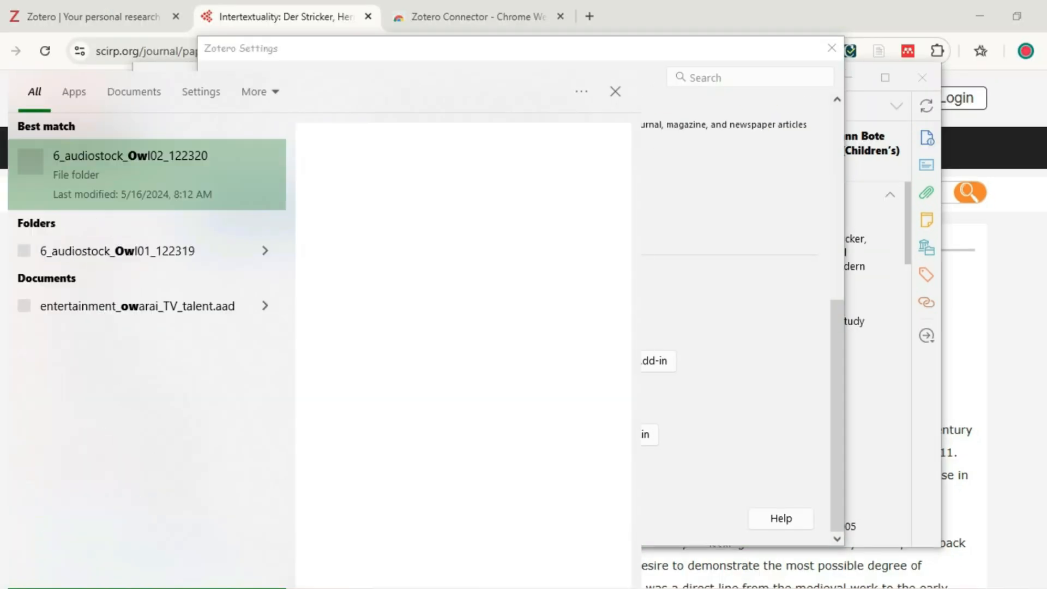
key(BackSpace)
key(BackSpace)
text(word)
key(Return)
click(316, 217)
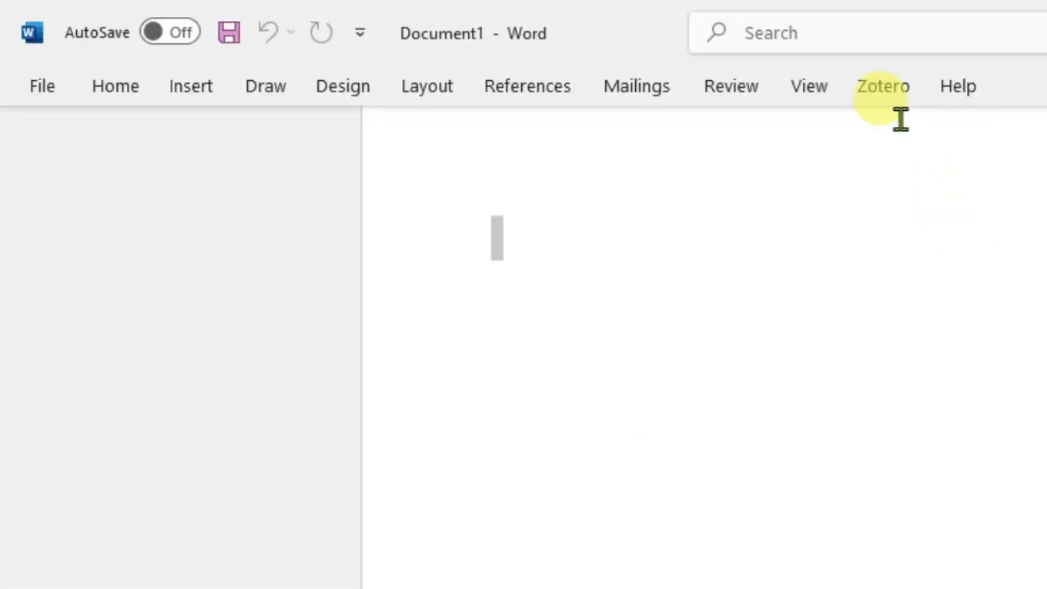
click(887, 92)
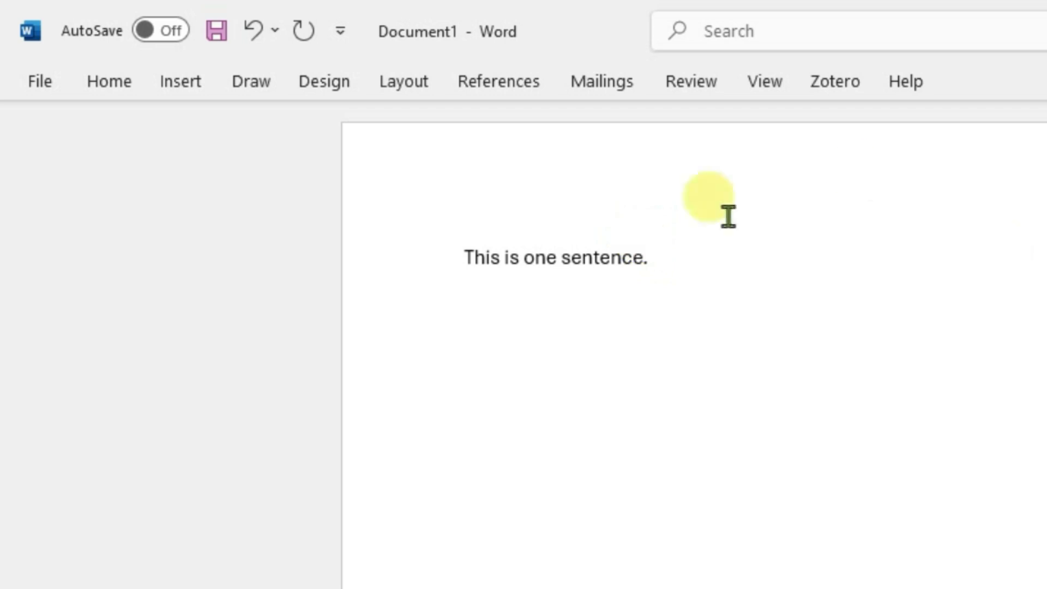
Cite "Demographic and health surveys: a profile" after the sentence using Zotero's American Psychological Association (APA) 7th edition style.
click(834, 89)
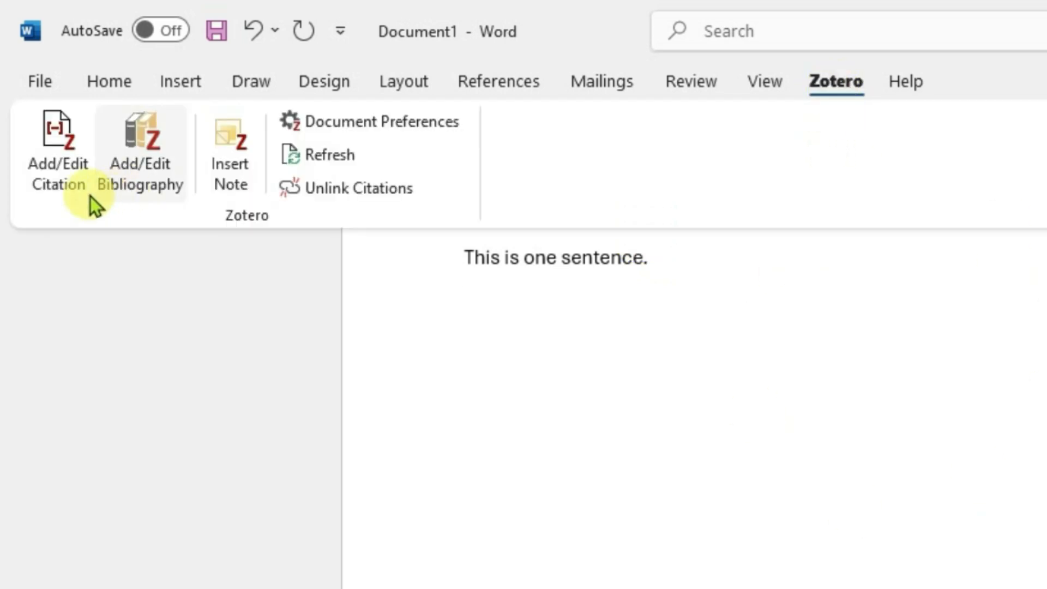
click(58, 163)
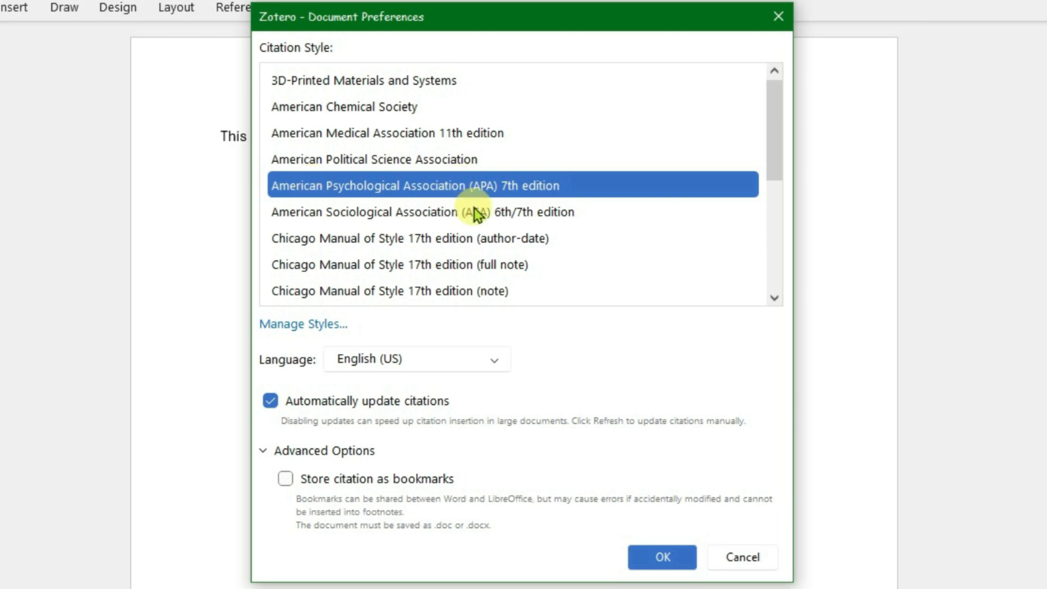
click(672, 556)
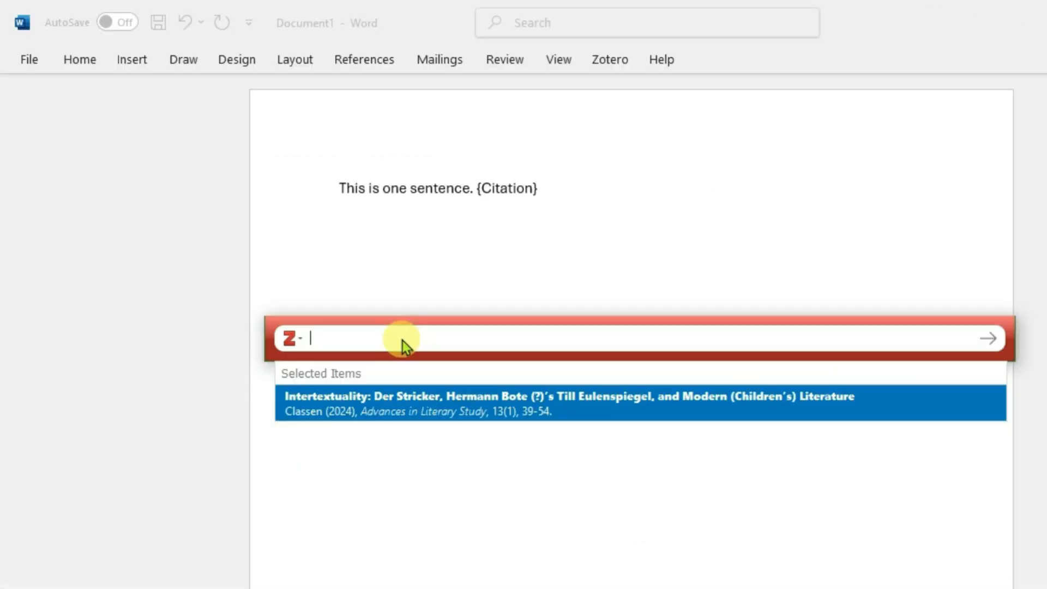
text(health)
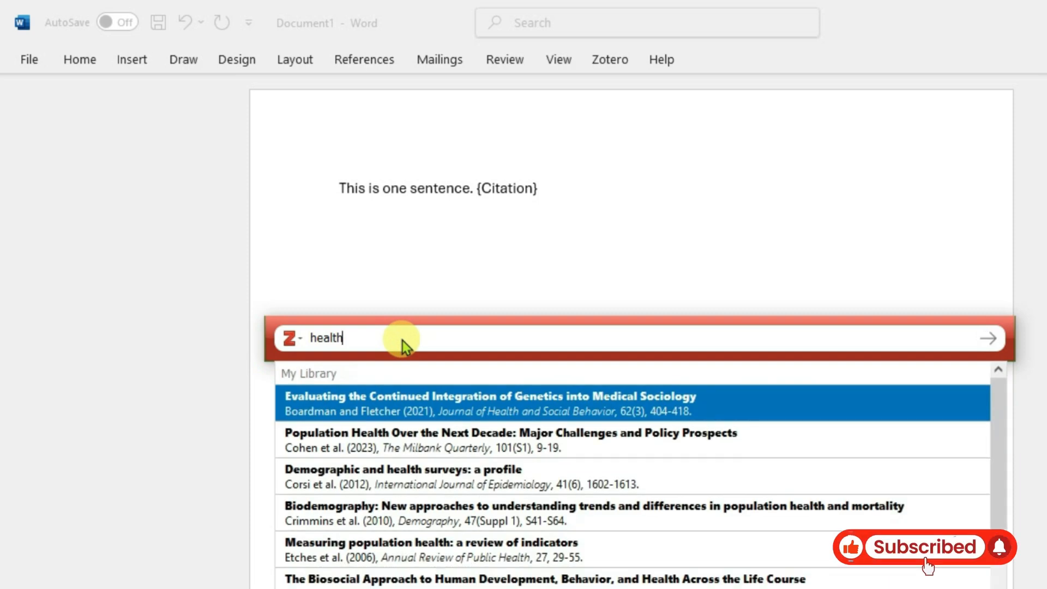
click(407, 475)
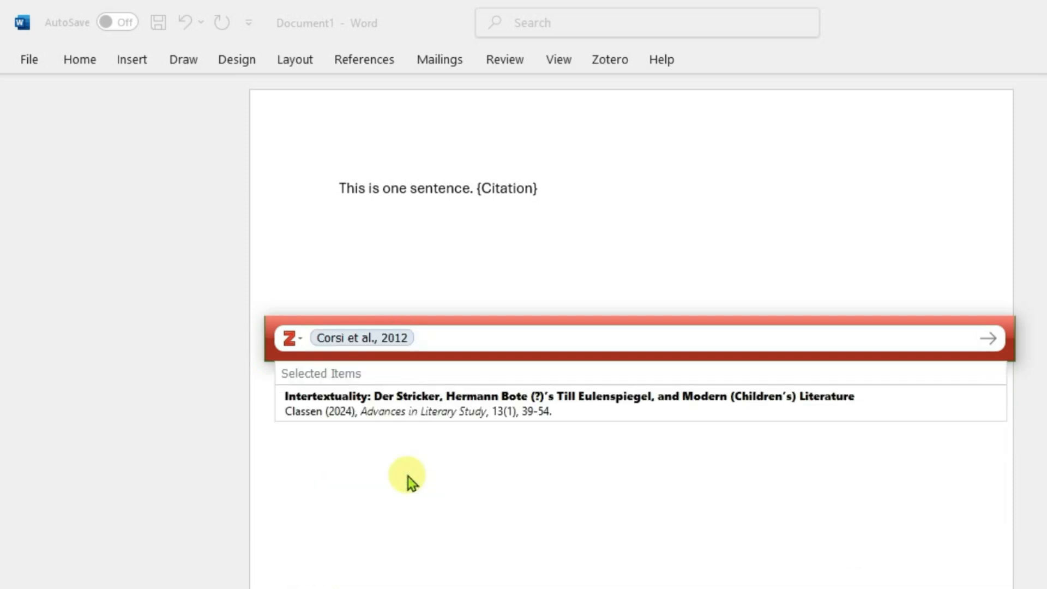
key(Return)
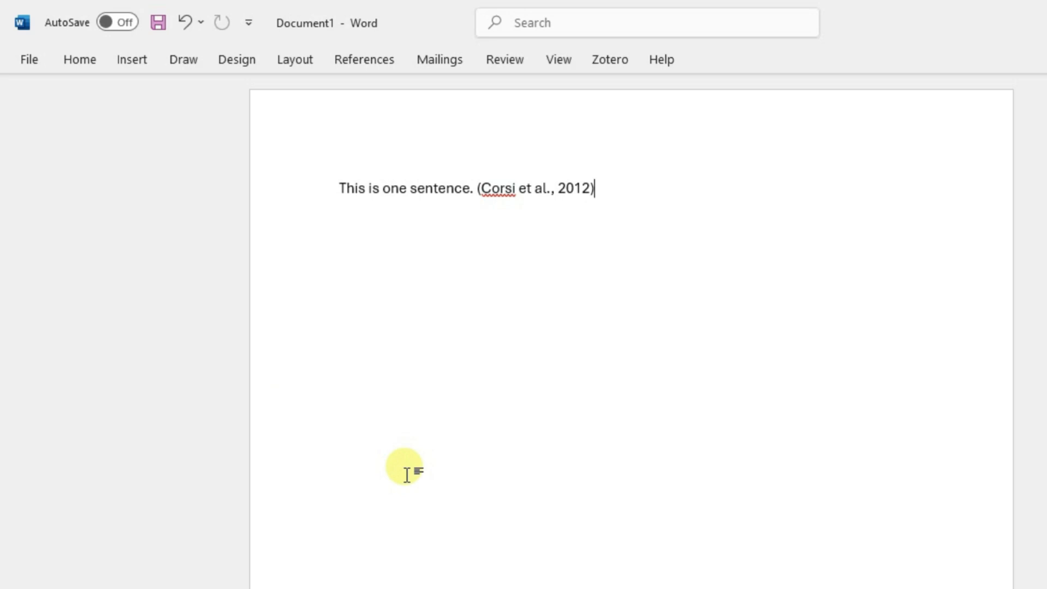
Edit the citation to add the library article "The Biosocial Approach to Human Development, Behavior, and Health Across the Life Course".
click(541, 187)
click(600, 69)
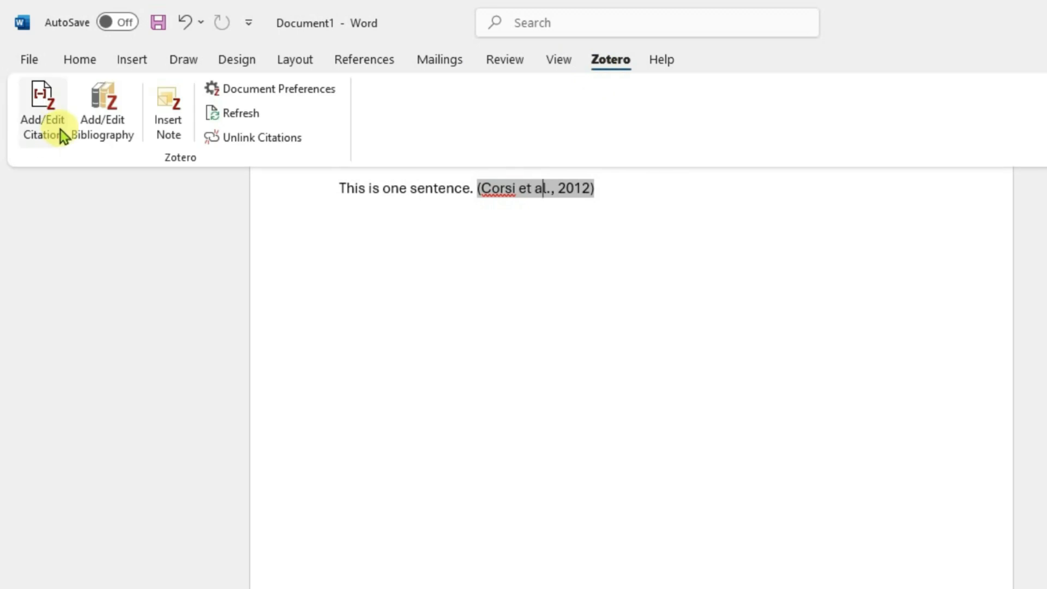
click(63, 135)
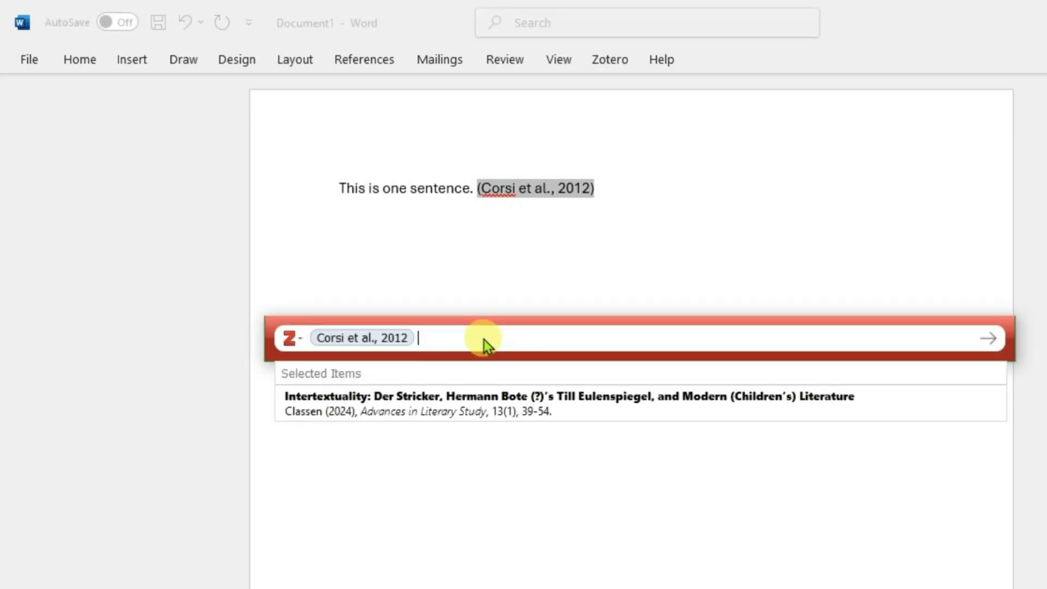
text(health)
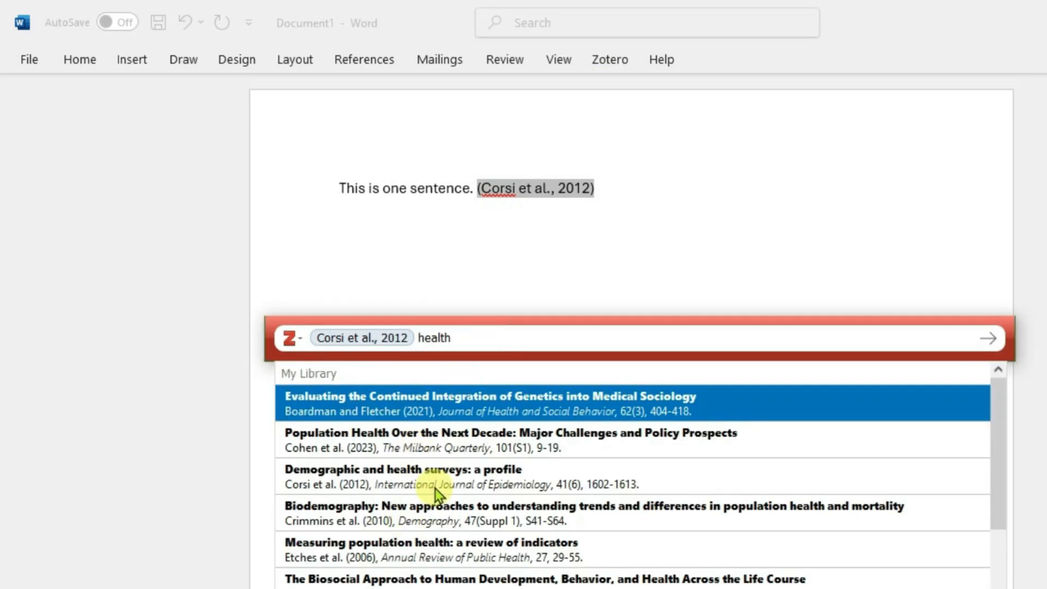
click(432, 577)
key(Return)
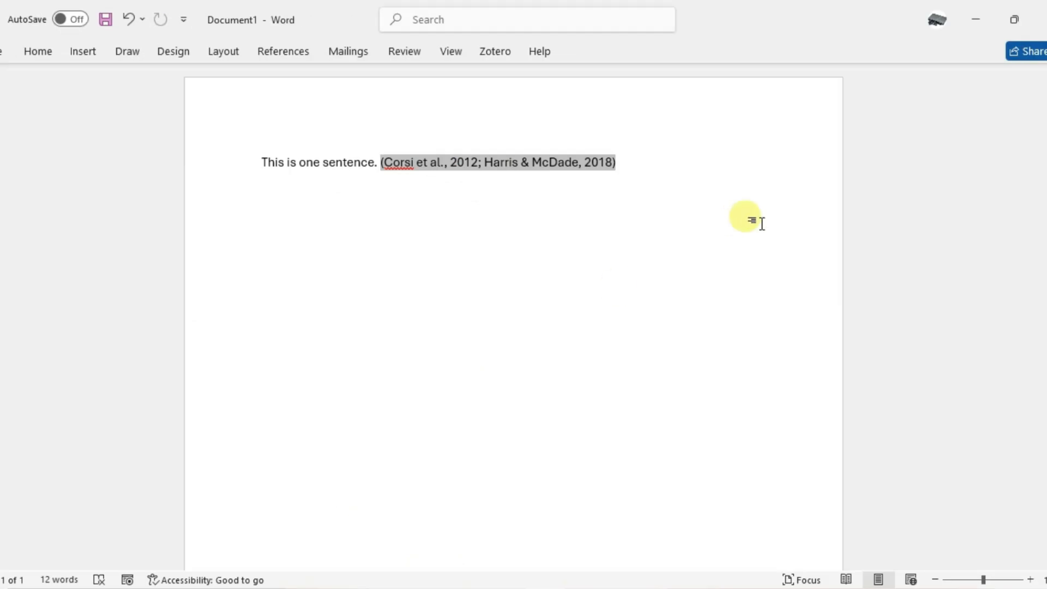
Delete the in-text citation after "This is one sentence.".
key(BackSpace)
key(BackSpace)
key(BackSpace)
key(BackSpace)
key(BackSpace)
key(BackSpace)
key(BackSpace)
key(BackSpace)
key(BackSpace)
key(BackSpace)
key(BackSpace)
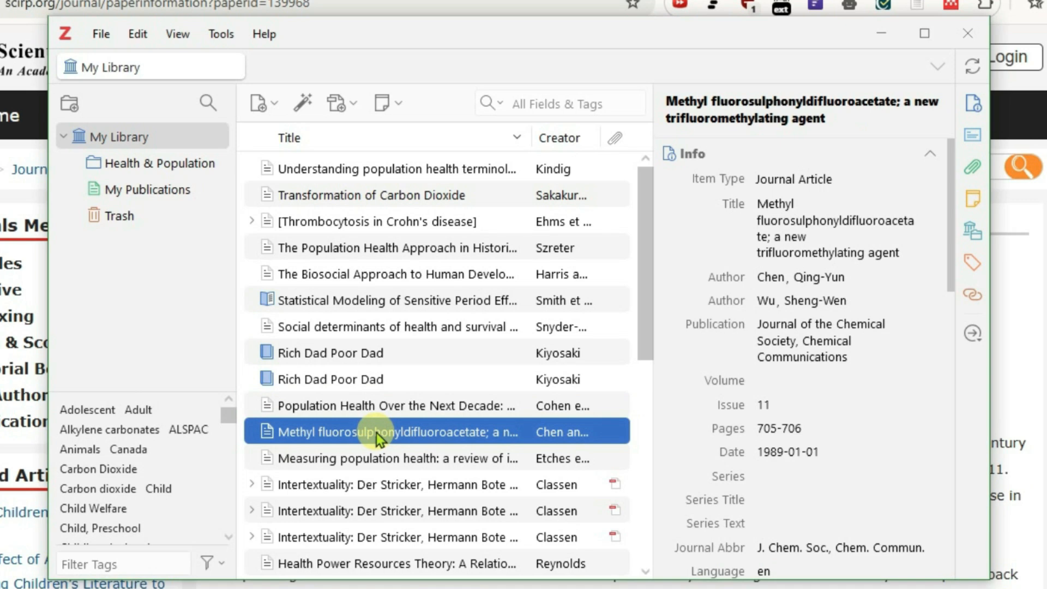
In Zotero, copy an APA 7th edition bibliography to the clipboard for four consecutive items starting at the Methyl fluorosulphonyldifluoroacetate article.
key(shift+Down)
key(shift+Down)
key(shift+Down)
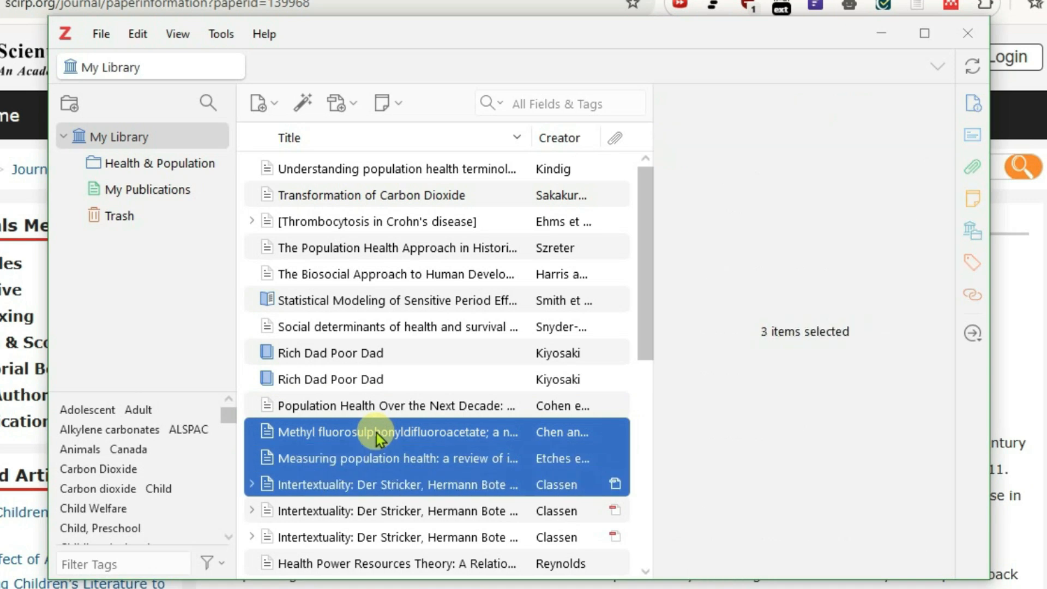
right_click(383, 462)
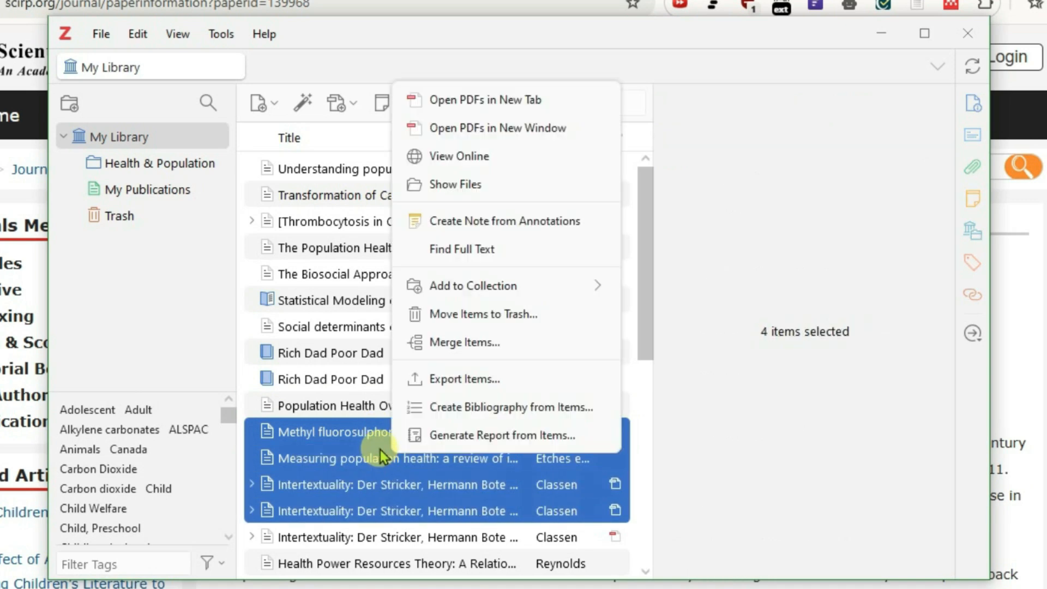
click(486, 411)
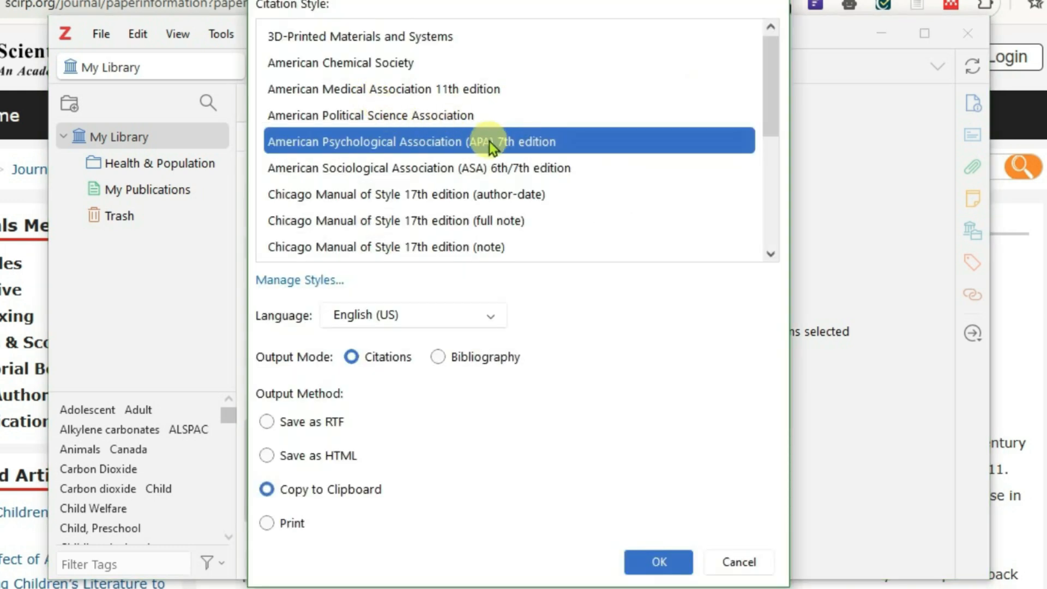
click(439, 357)
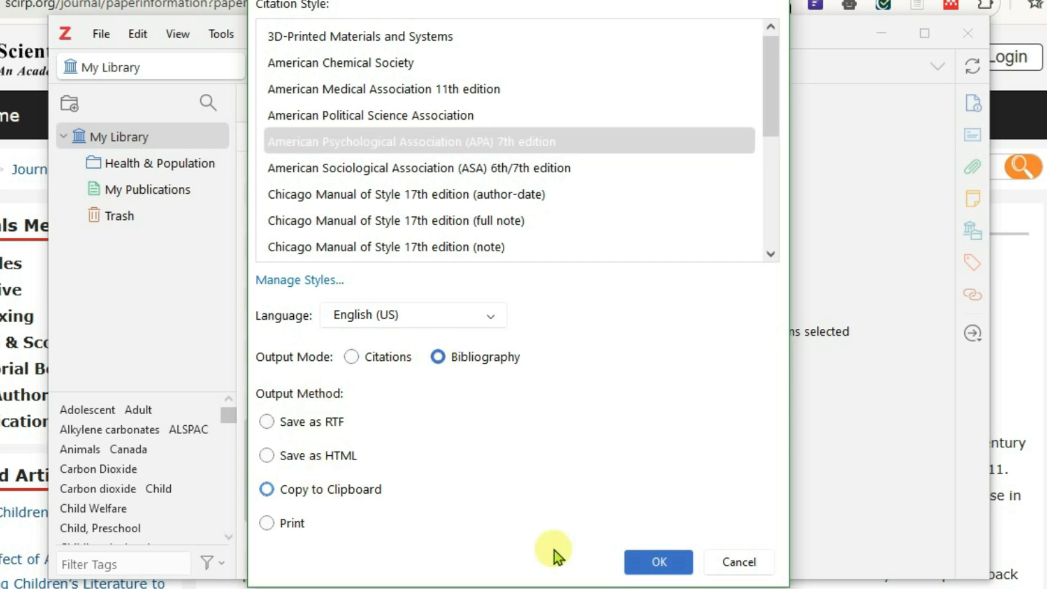
click(663, 565)
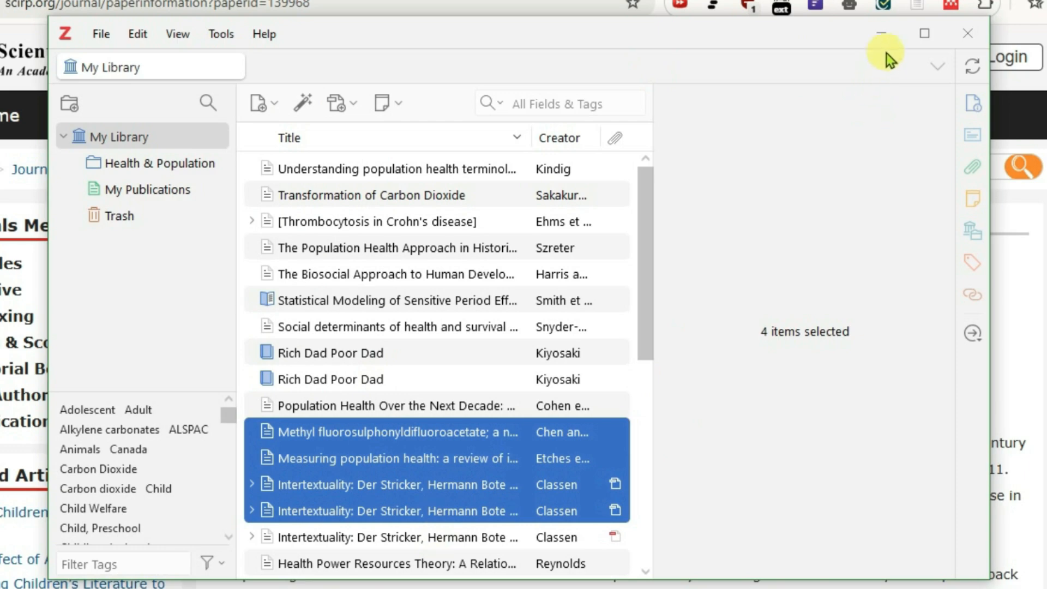
Switch back to Word and paste the copied bibliography below the sentence, keeping its source formatting.
click(881, 32)
click(550, 588)
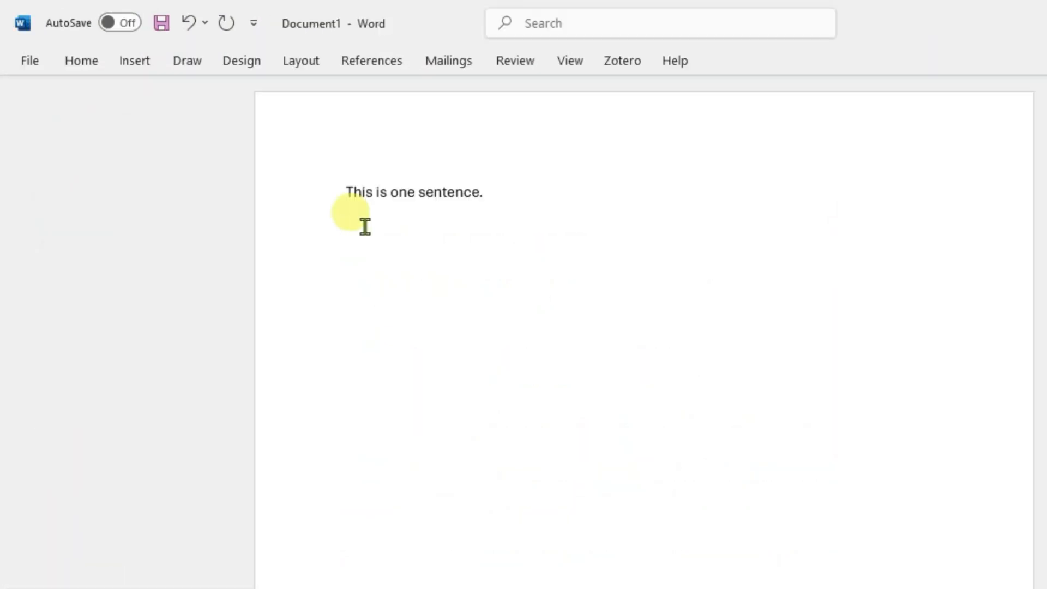
right_click(364, 226)
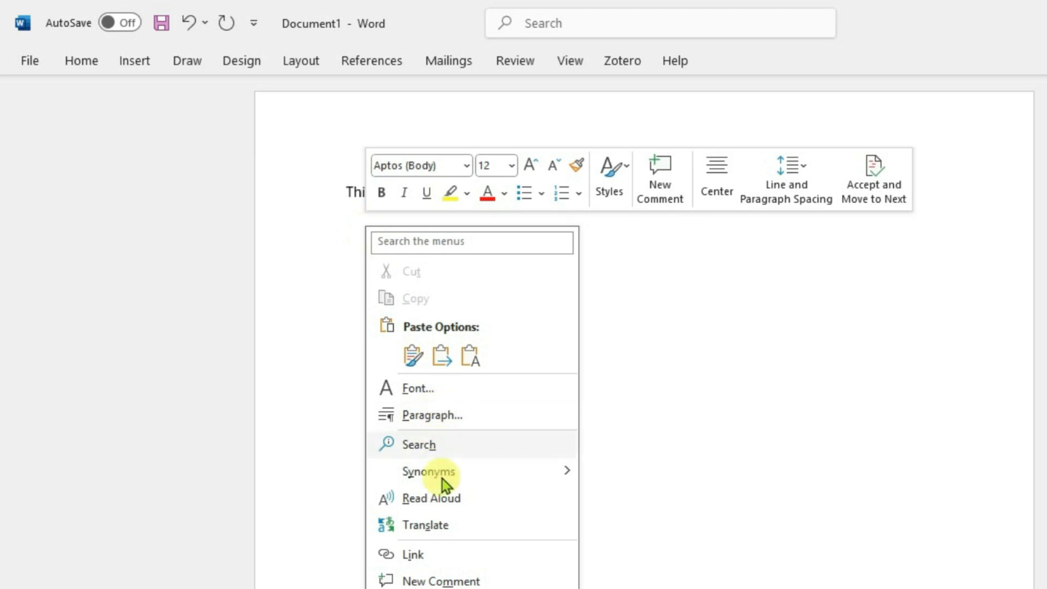
click(411, 365)
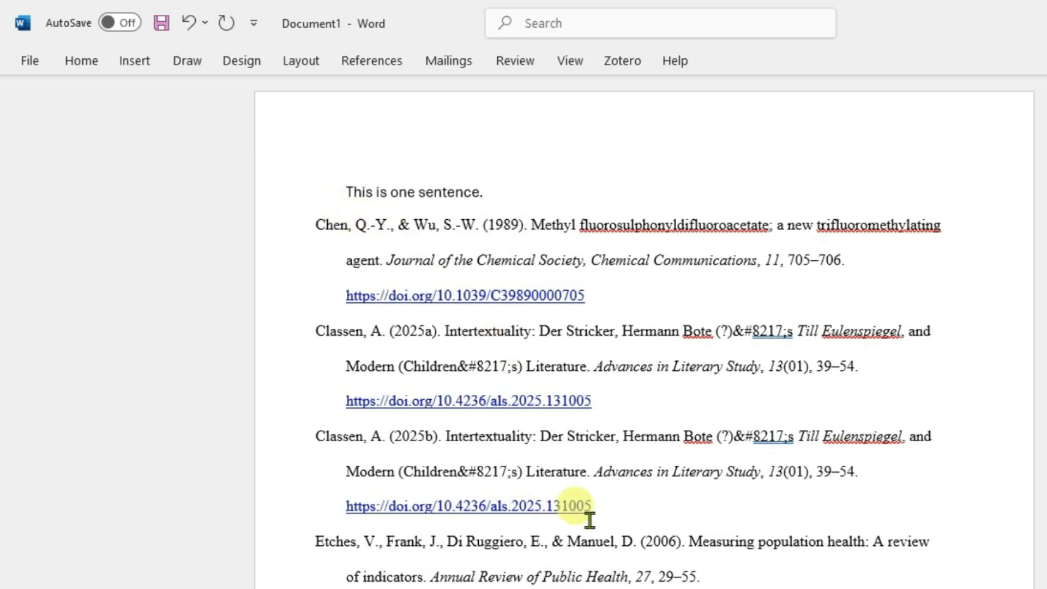